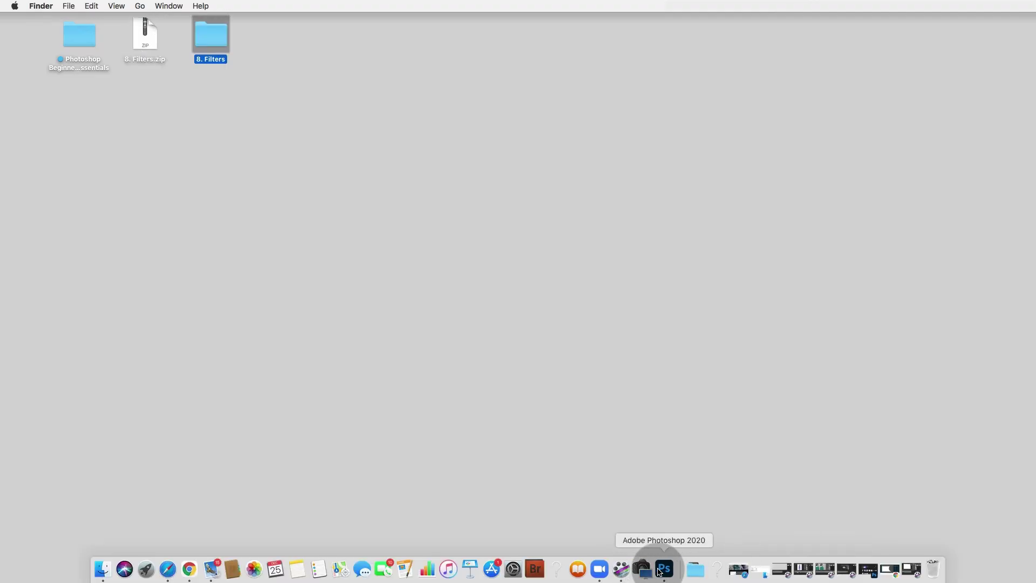
# Switch to Photoshop and open Blur, Tilt Shift.jpg from the 8. Filters folder as a smart object.
pyautogui.click(663, 569)
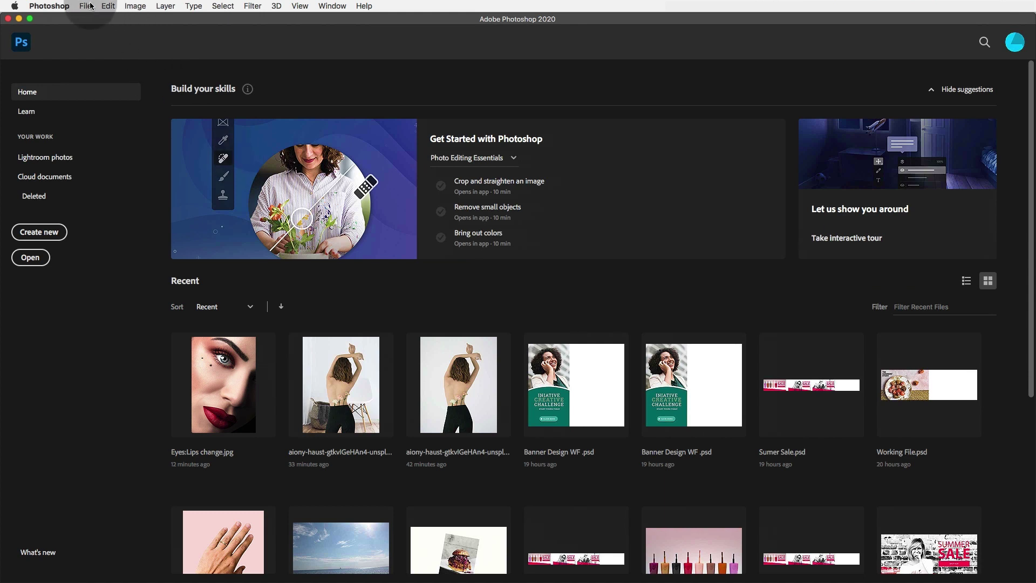
pyautogui.click(87, 7)
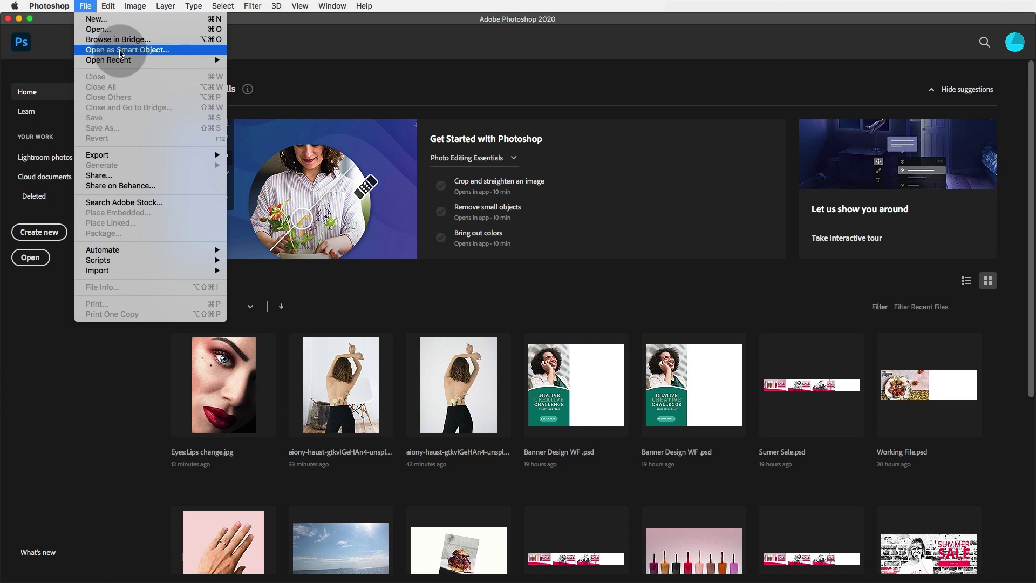
pyautogui.click(122, 50)
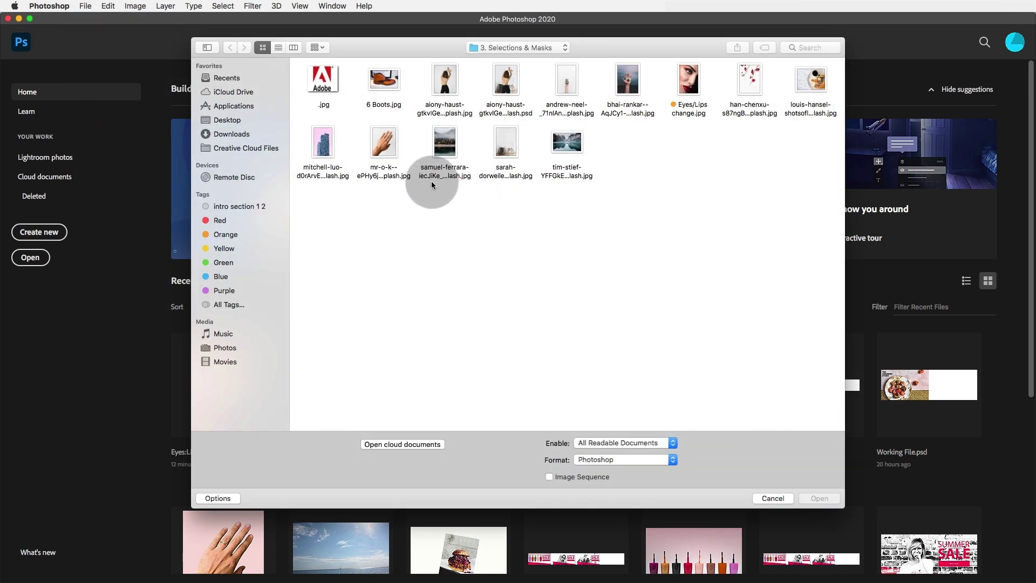
pyautogui.click(518, 48)
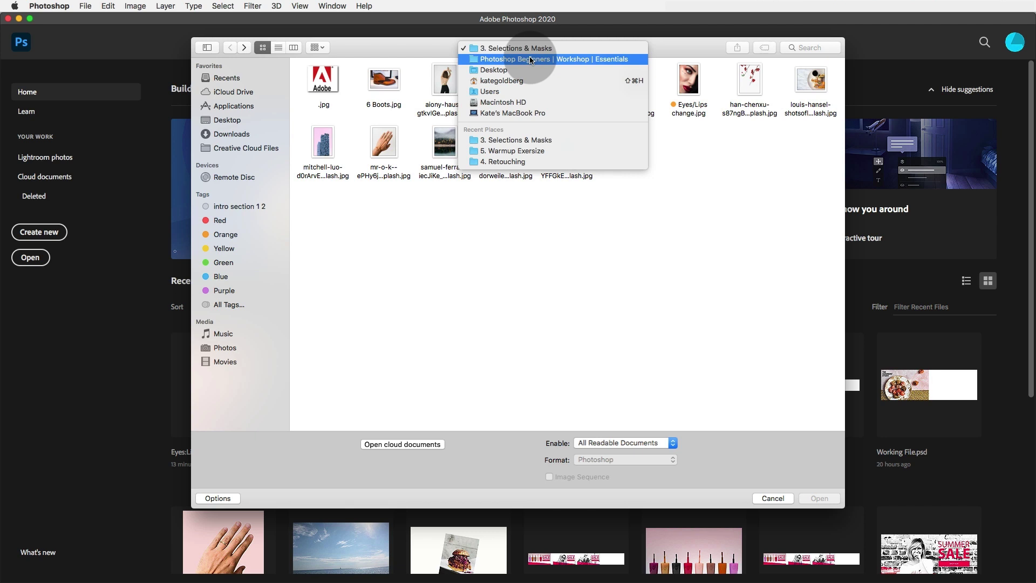
pyautogui.click(530, 60)
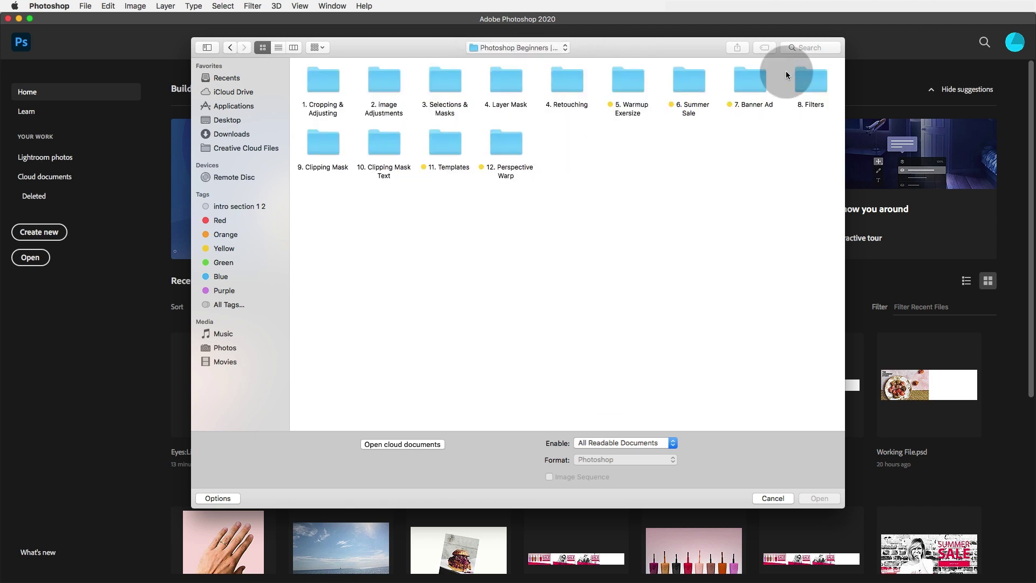
pyautogui.doubleClick(817, 83)
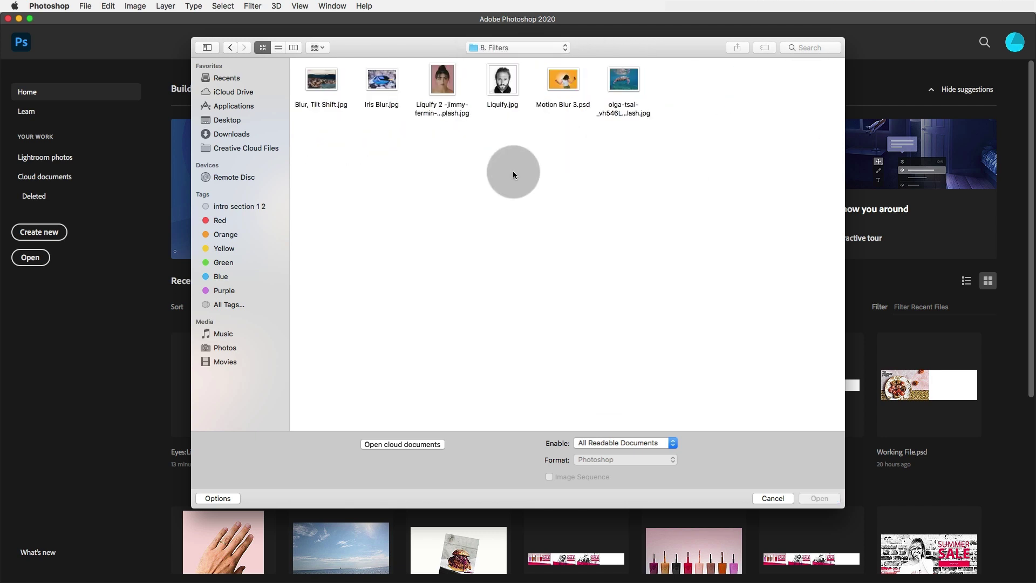
pyautogui.click(316, 77)
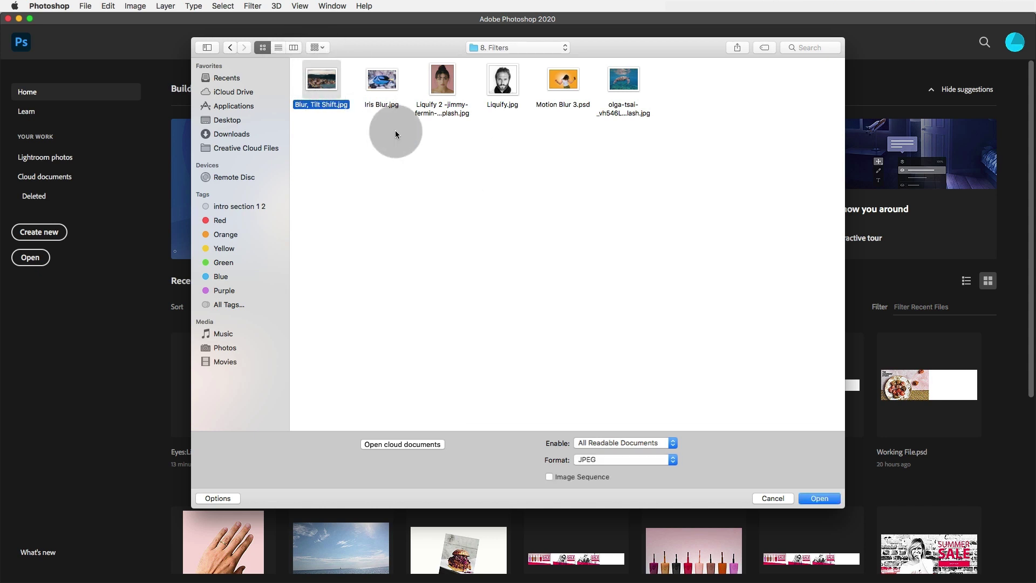
pyautogui.click(818, 498)
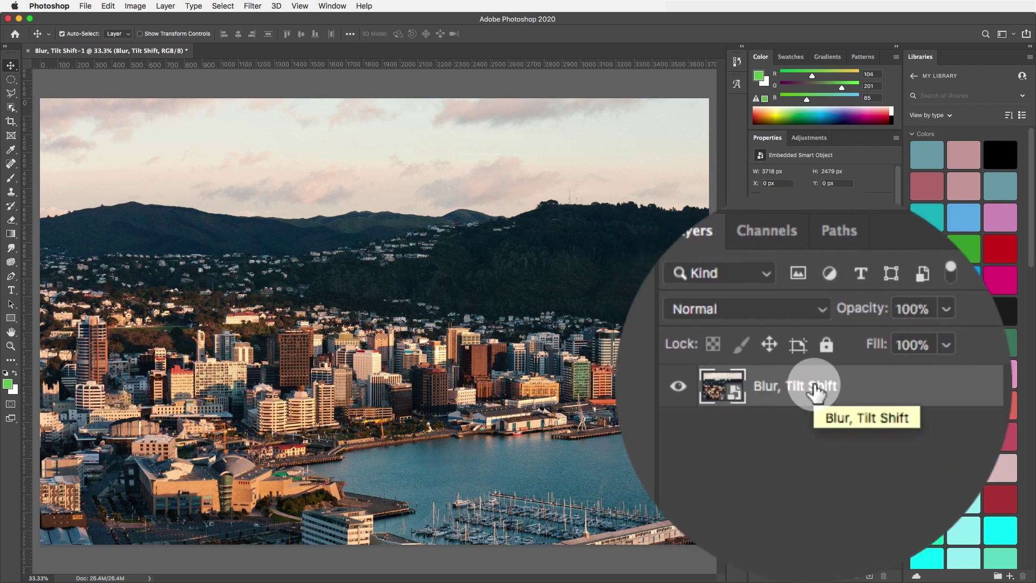
# Start a Tilt-Shift blur on the cityscape layer, tilting the focus band slightly and centring it over the waterfront buildings.
pyautogui.rightClick(813, 403)
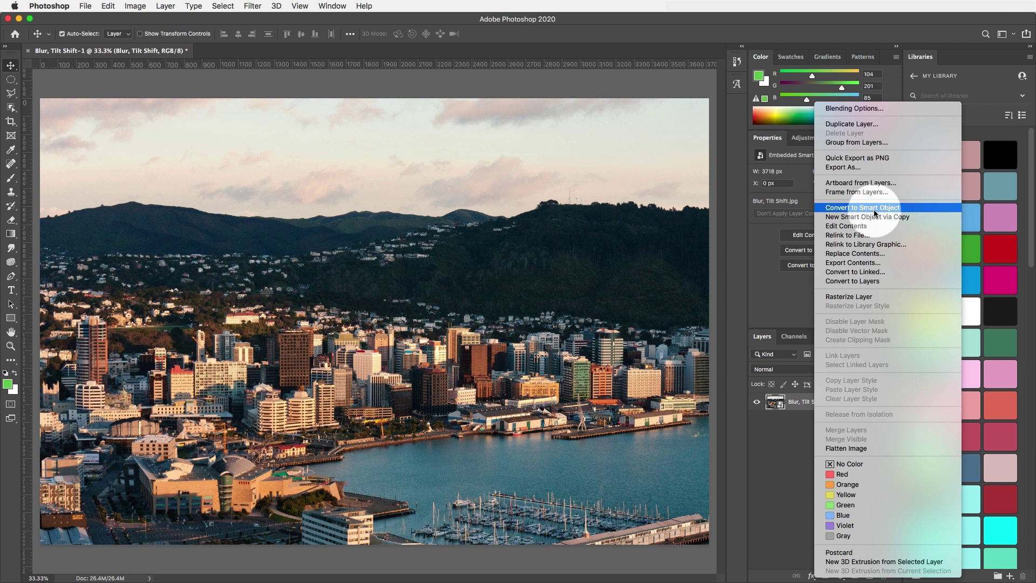
pyautogui.click(766, 468)
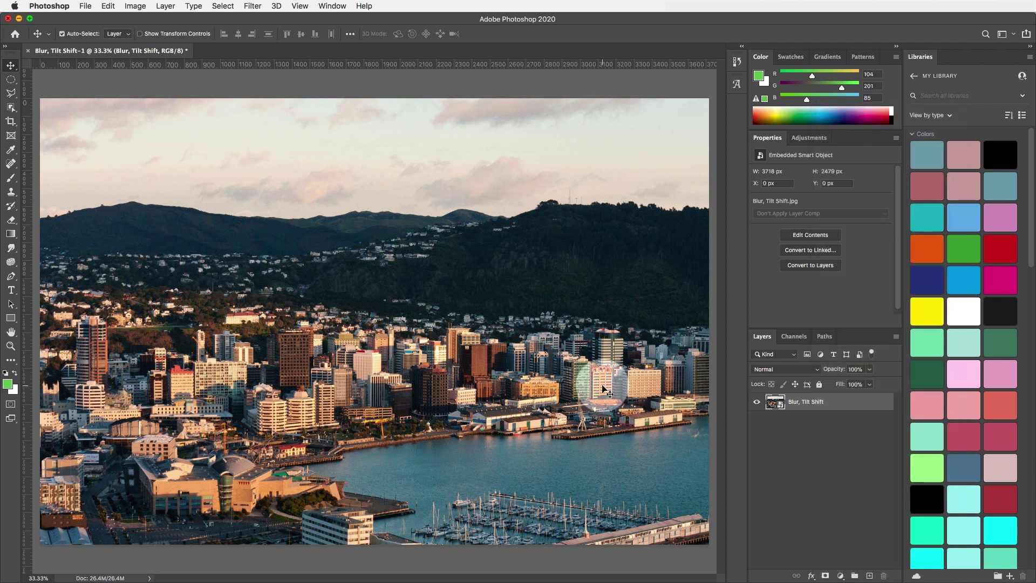
pyautogui.click(252, 6)
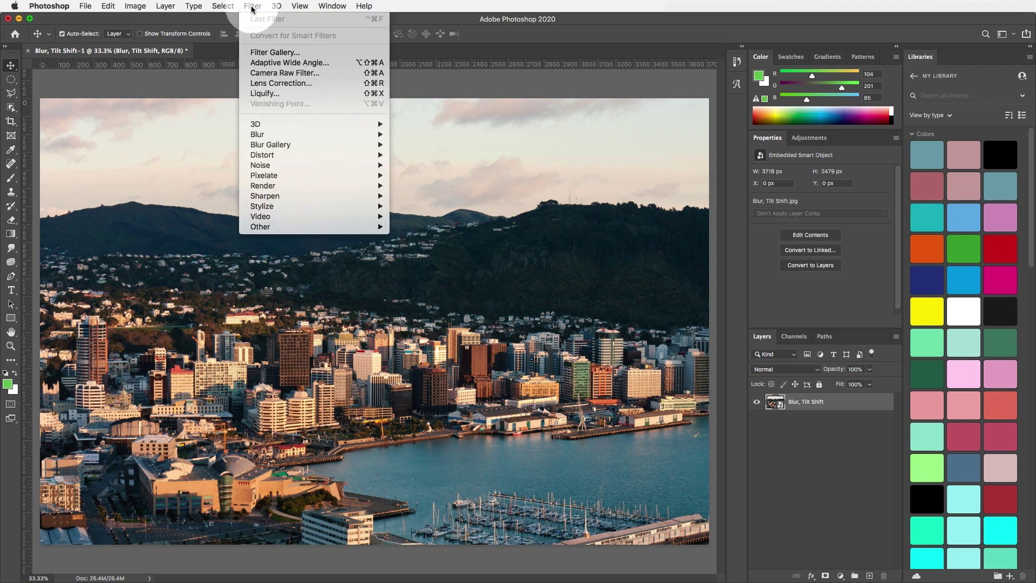
pyautogui.moveTo(289, 145)
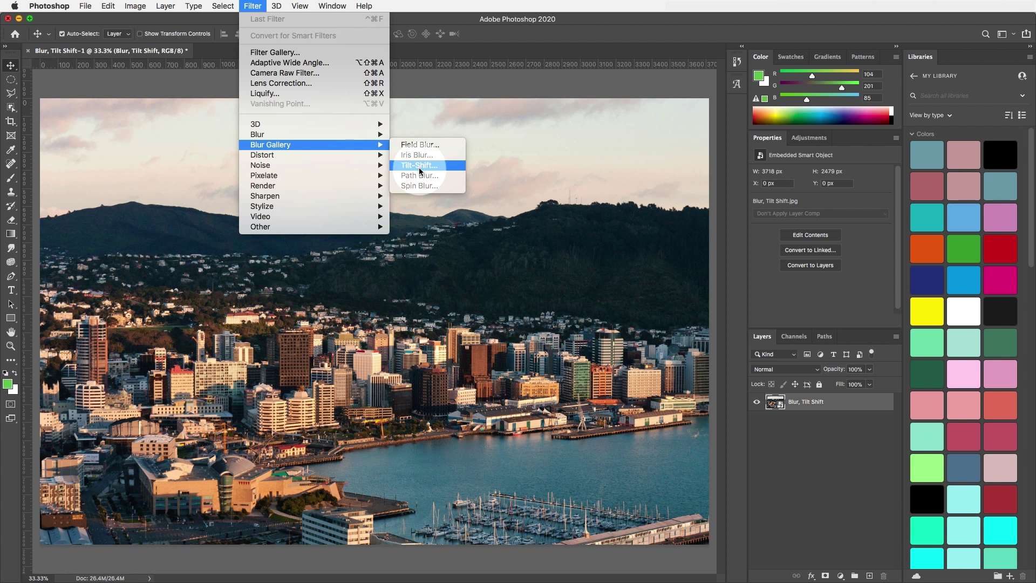
pyautogui.click(420, 165)
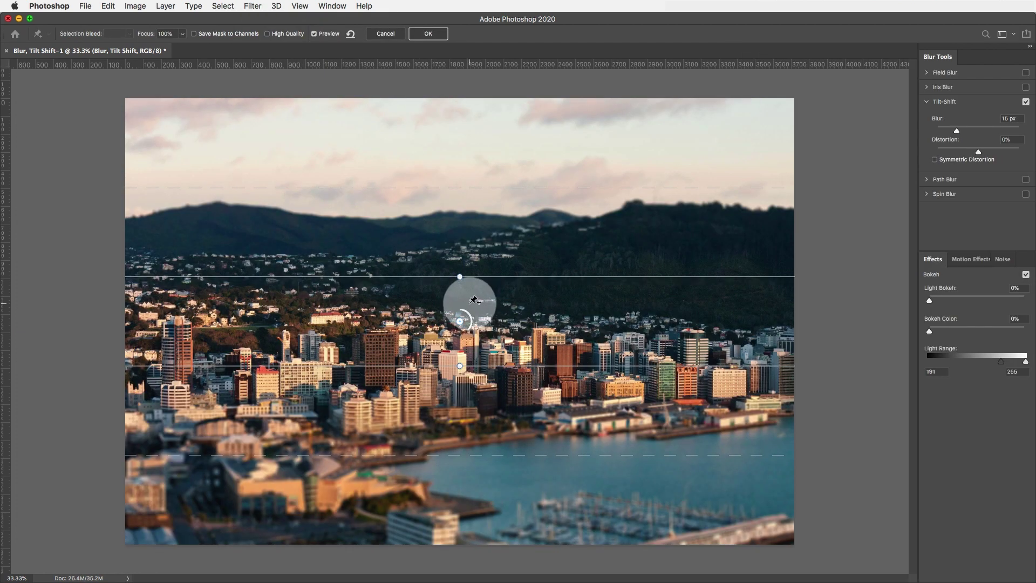
pyautogui.moveTo(459, 272)
pyautogui.mouseDown()
pyautogui.moveTo(474, 270)
pyautogui.moveTo(457, 268)
pyautogui.mouseUp()
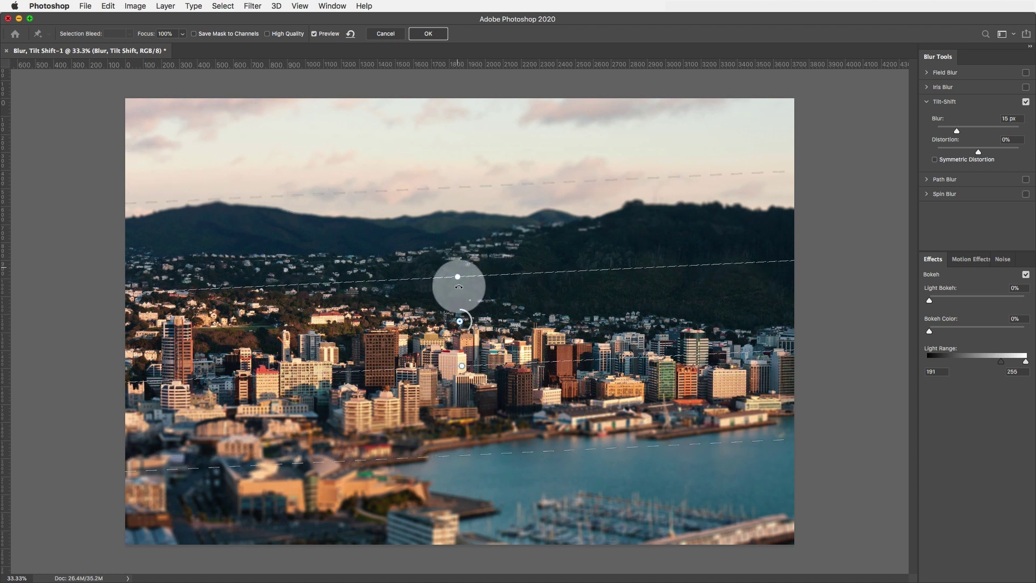
pyautogui.moveTo(460, 322); pyautogui.dragTo(461, 384)
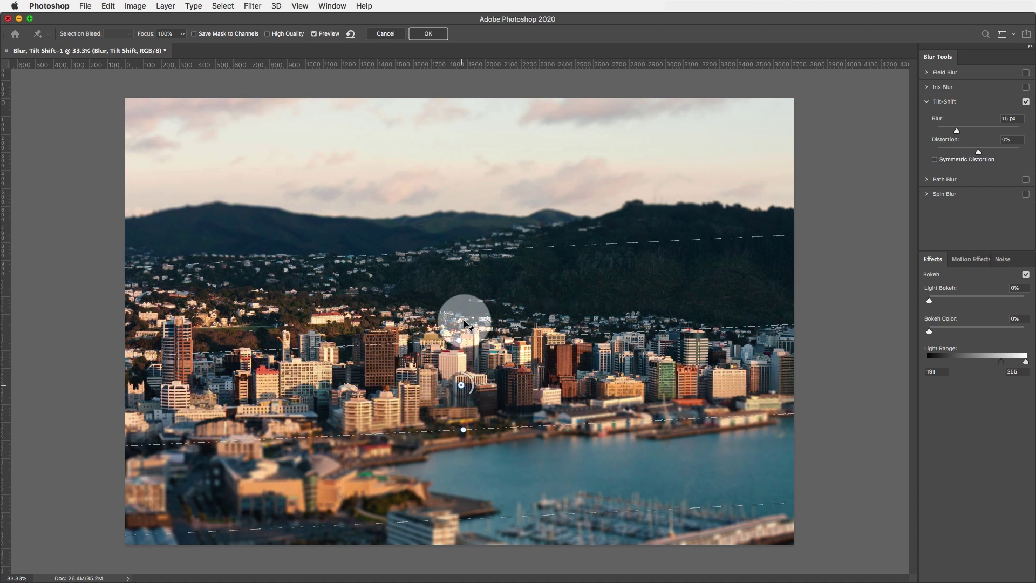
pyautogui.moveTo(456, 335); pyautogui.dragTo(458, 336)
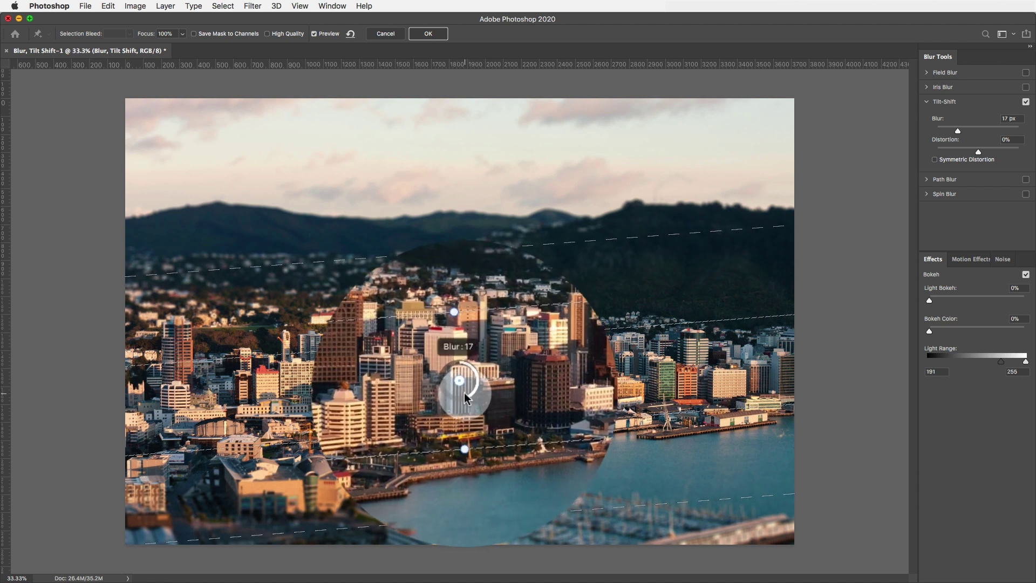
# Set the tilt-shift blur to 50 px, fine-tune the focus band's angle, and apply the filter.
pyautogui.moveTo(468, 398); pyautogui.dragTo(450, 385)
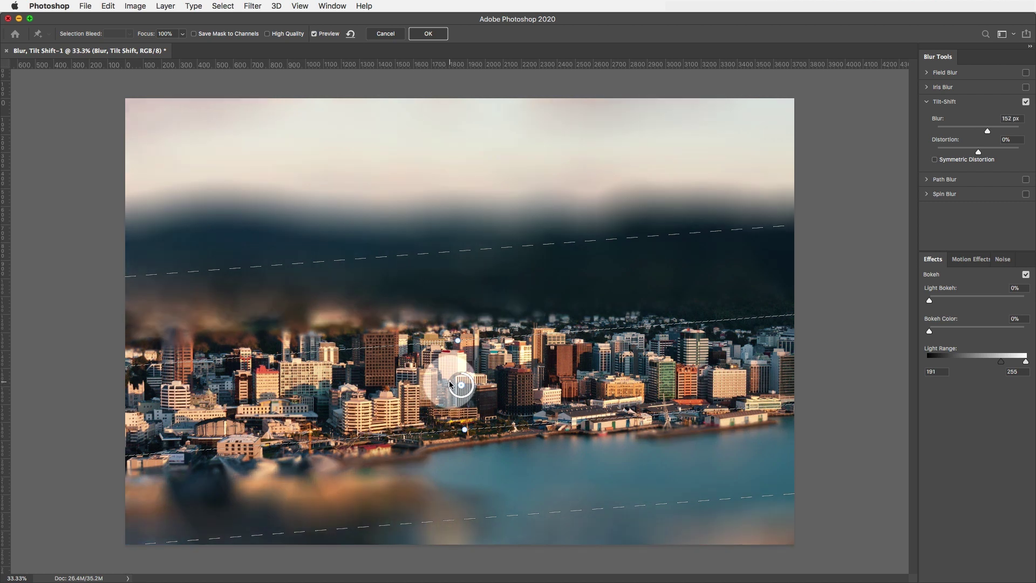
pyautogui.moveTo(450, 386); pyautogui.dragTo(456, 393)
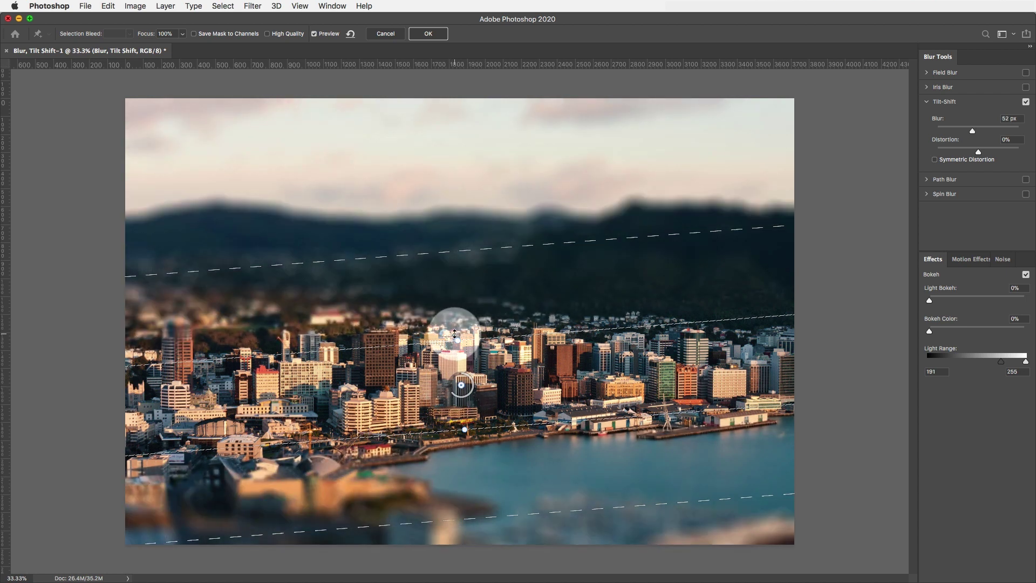
pyautogui.moveTo(458, 333); pyautogui.dragTo(457, 336)
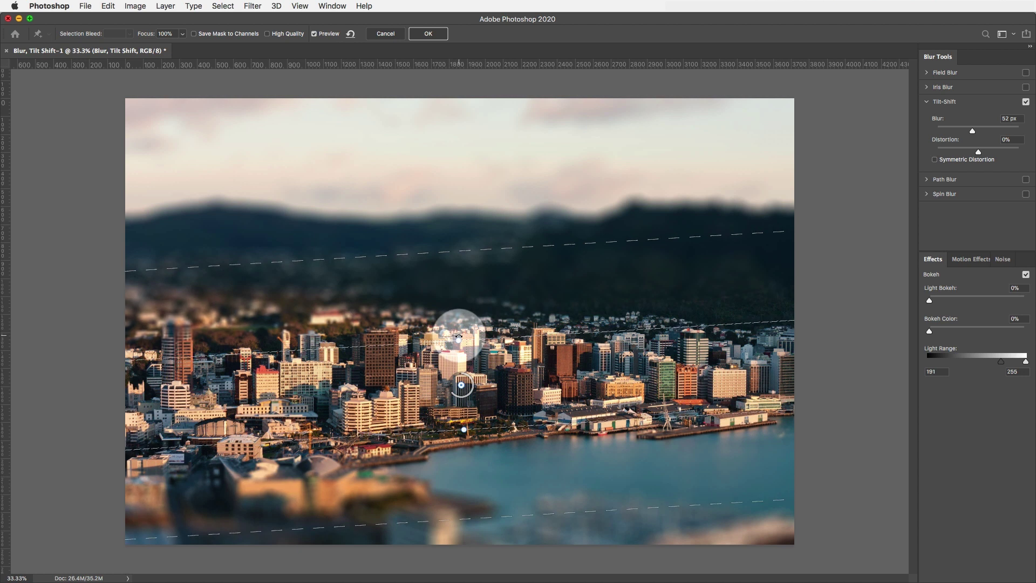
pyautogui.moveTo(474, 413); pyautogui.dragTo(451, 391)
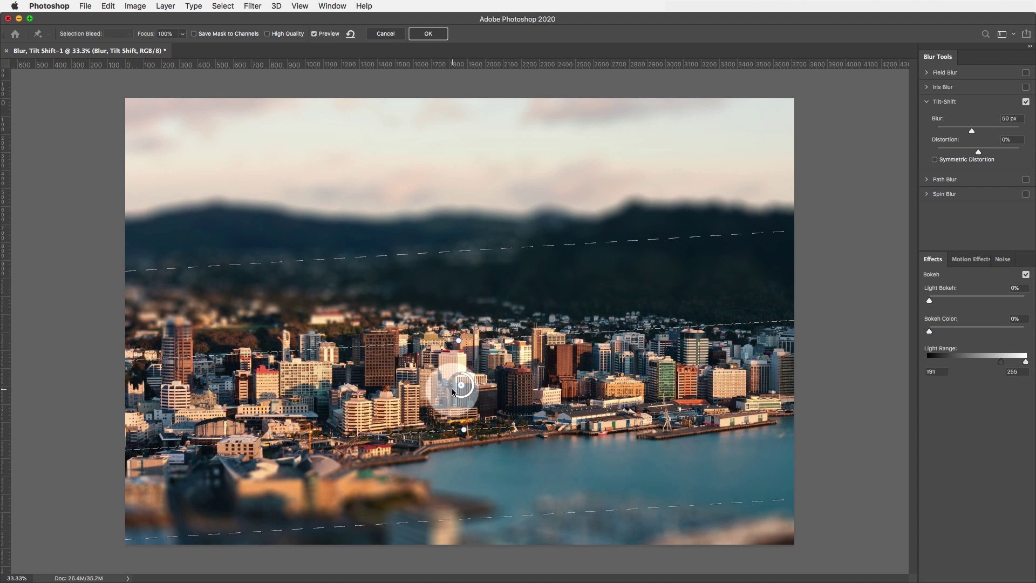
pyautogui.click(436, 37)
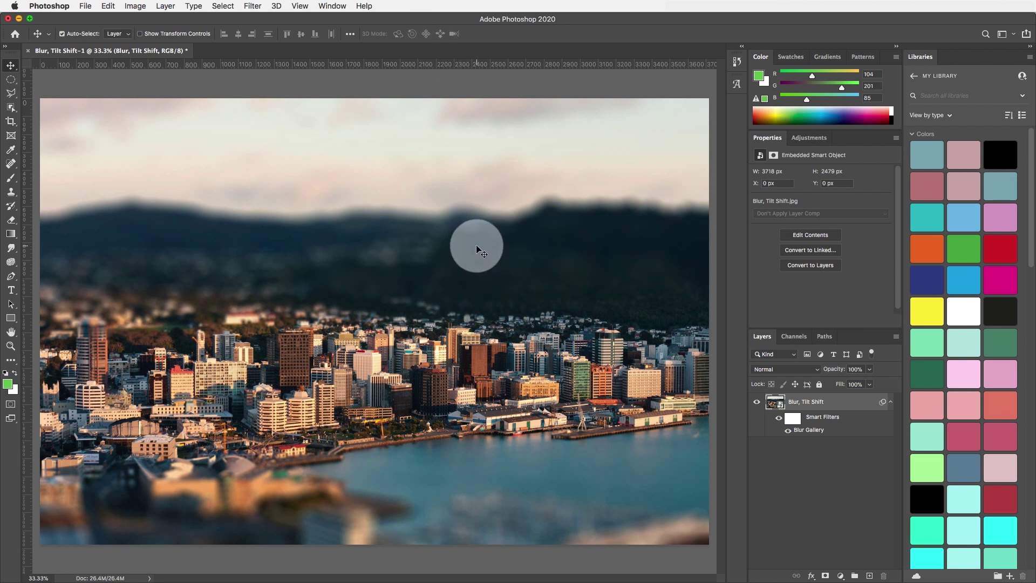
# Toggle the smart filters' visibility off and on to compare the cityscape with and without the blur.
pyautogui.click(778, 420)
pyautogui.click(779, 420)
pyautogui.click(778, 420)
pyautogui.click(778, 419)
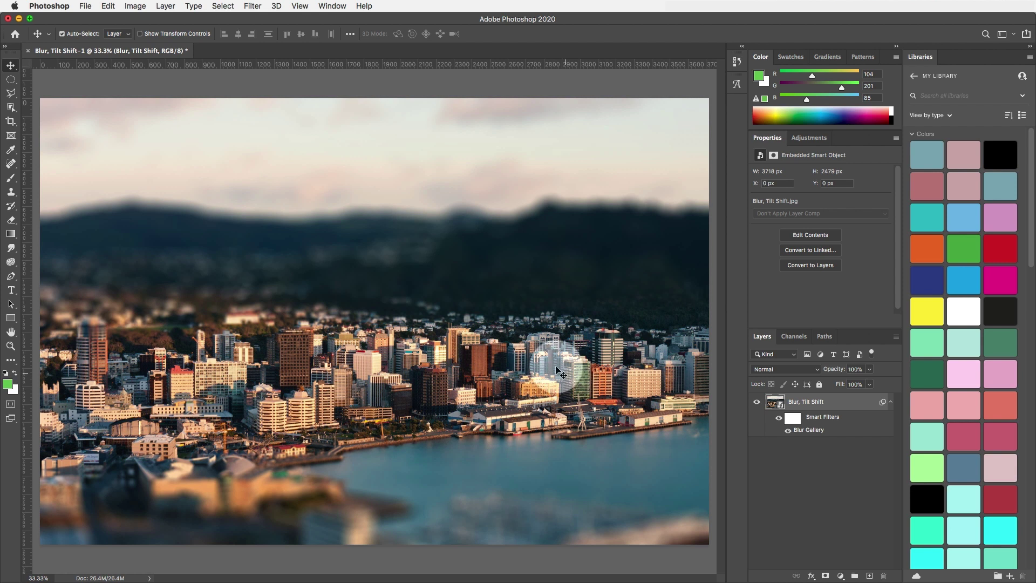
# Close the cityscape document without saving and open Iris Blur.jpg from the 8. Filters folder as a smart object.
pyautogui.click(29, 52)
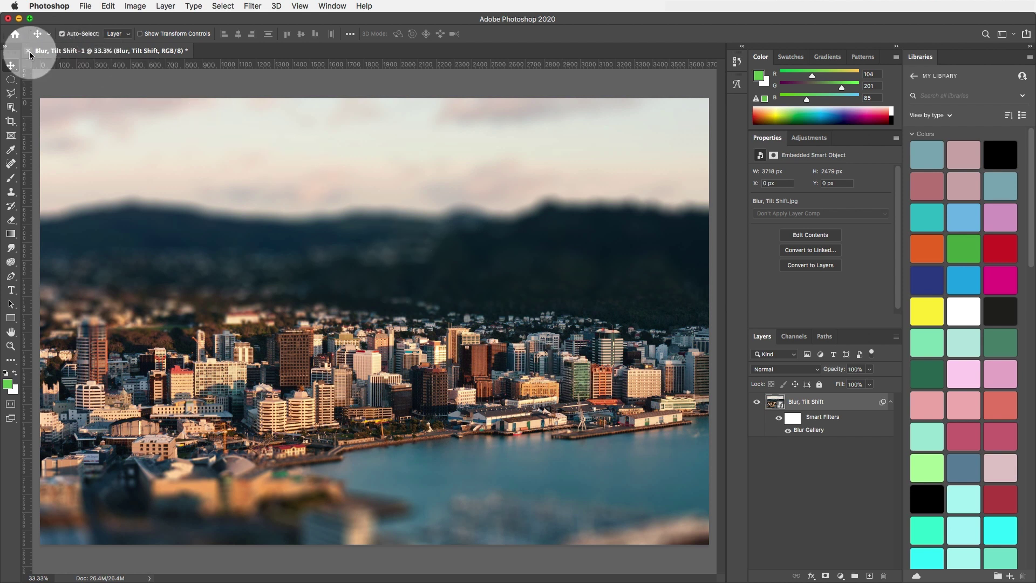
pyautogui.click(468, 205)
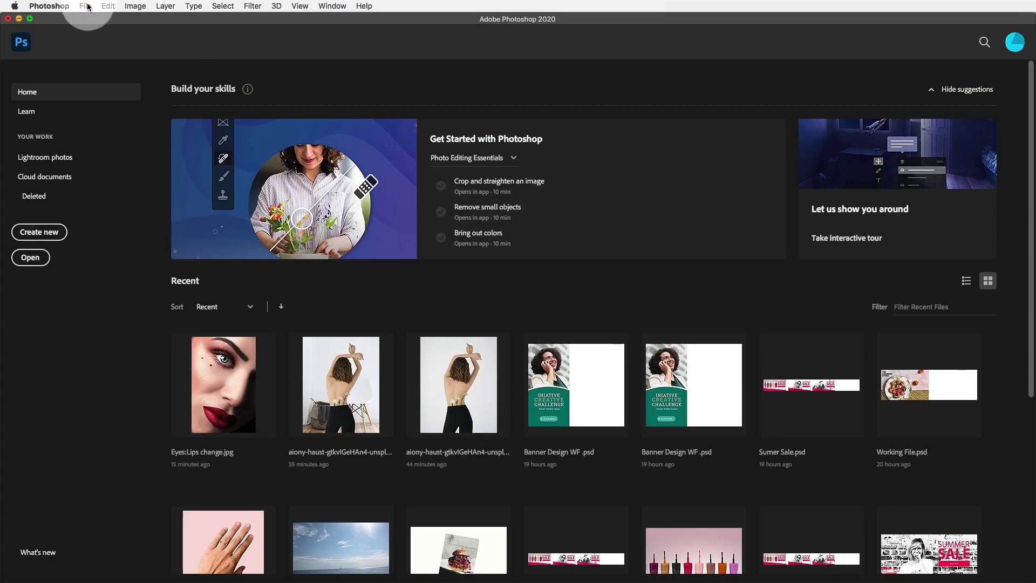
pyautogui.click(87, 6)
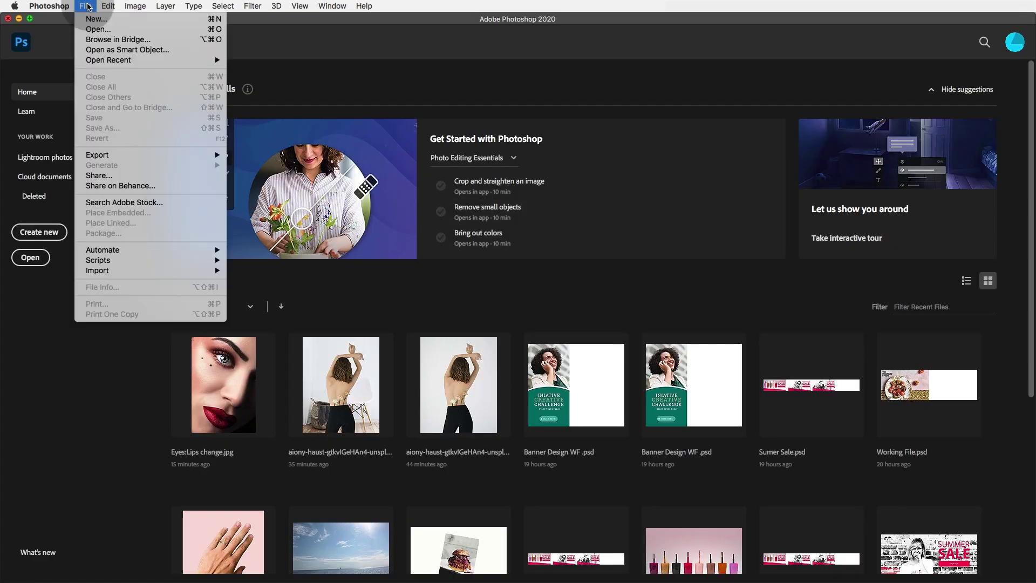
pyautogui.click(137, 50)
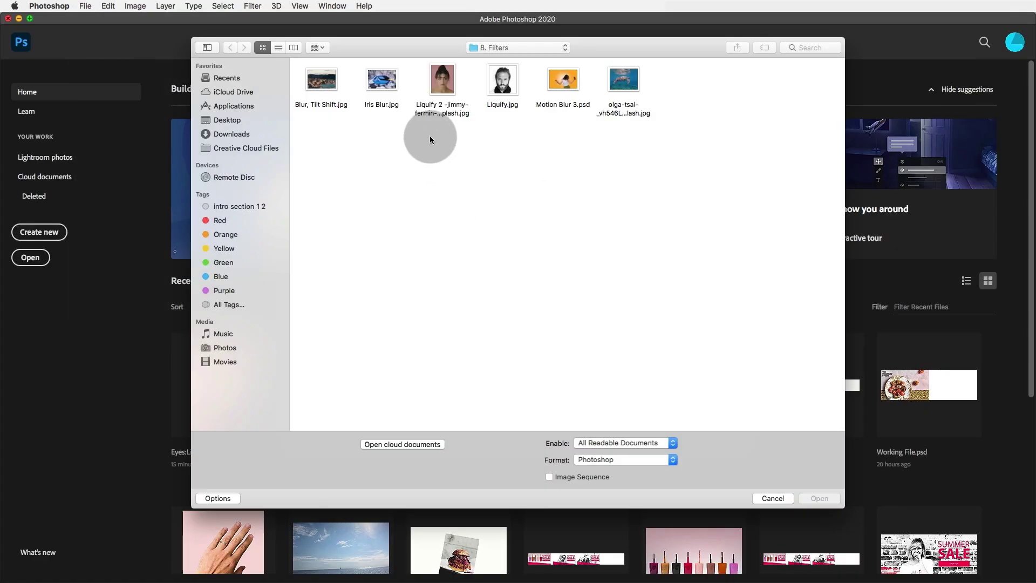
pyautogui.click(380, 81)
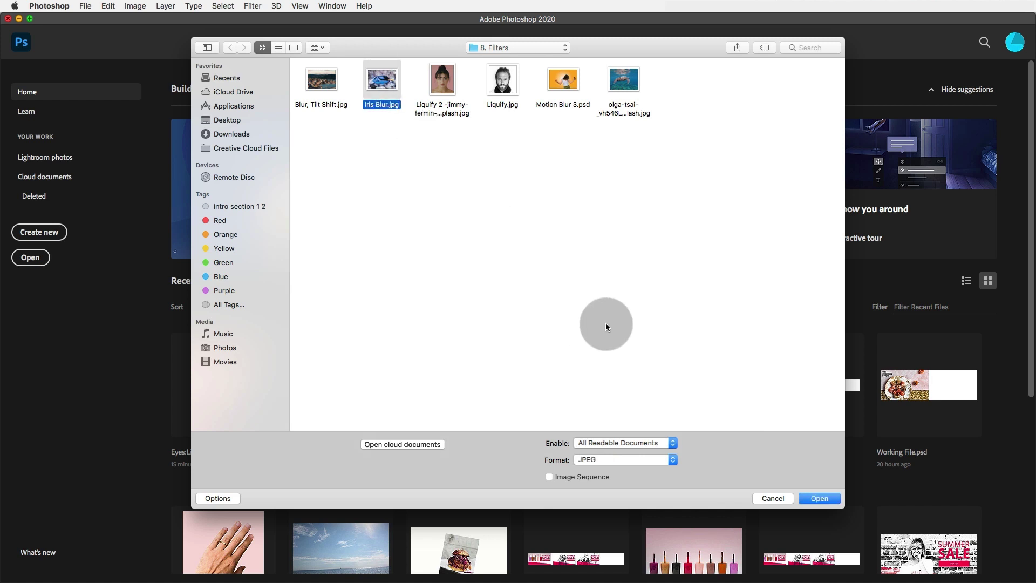
pyautogui.click(817, 499)
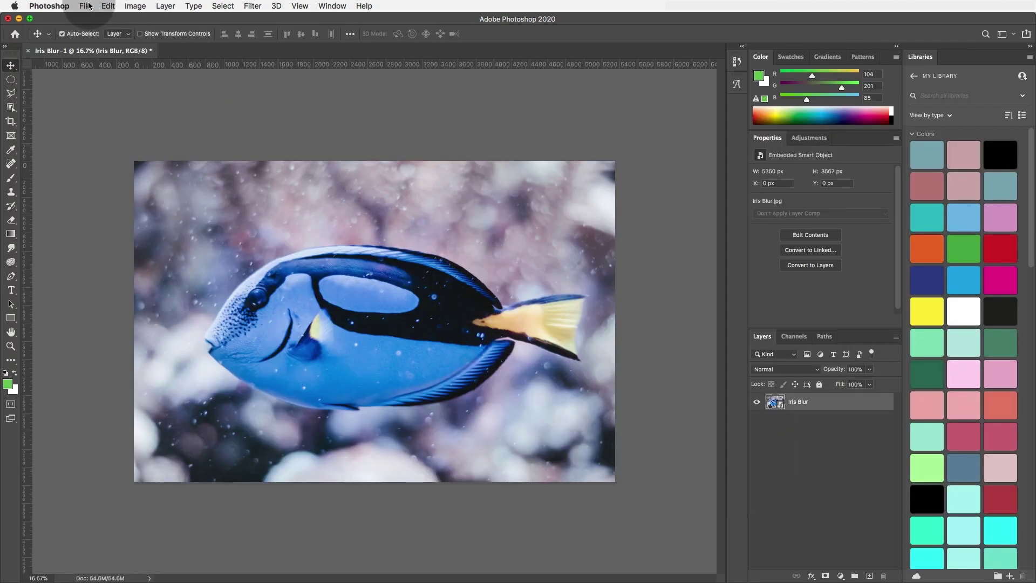
# Start an Iris Blur on the fish layer, centring its ellipse on the fish and narrowing and flattening it to fit the body.
pyautogui.click(251, 6)
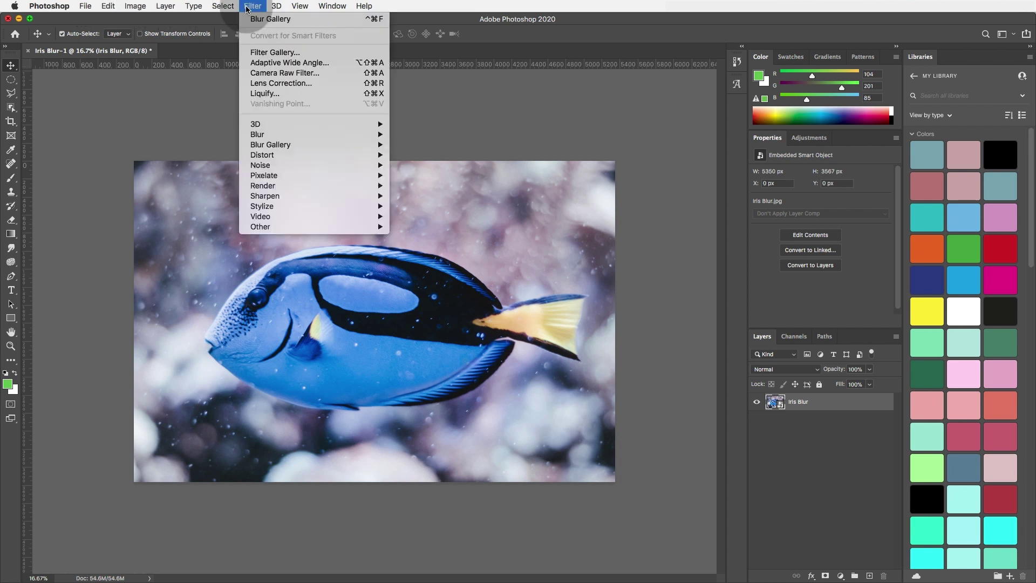
pyautogui.moveTo(277, 146)
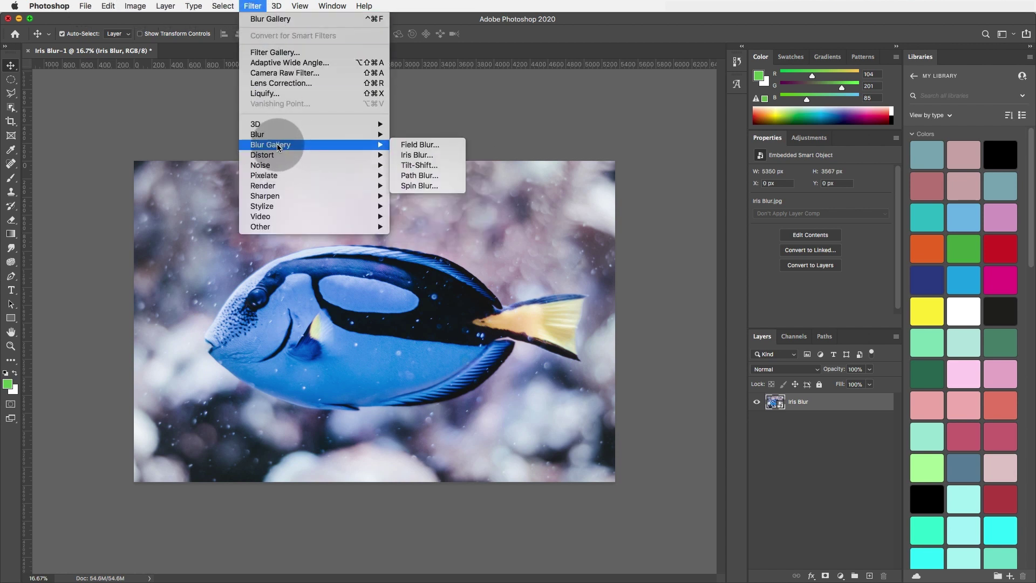
pyautogui.click(418, 156)
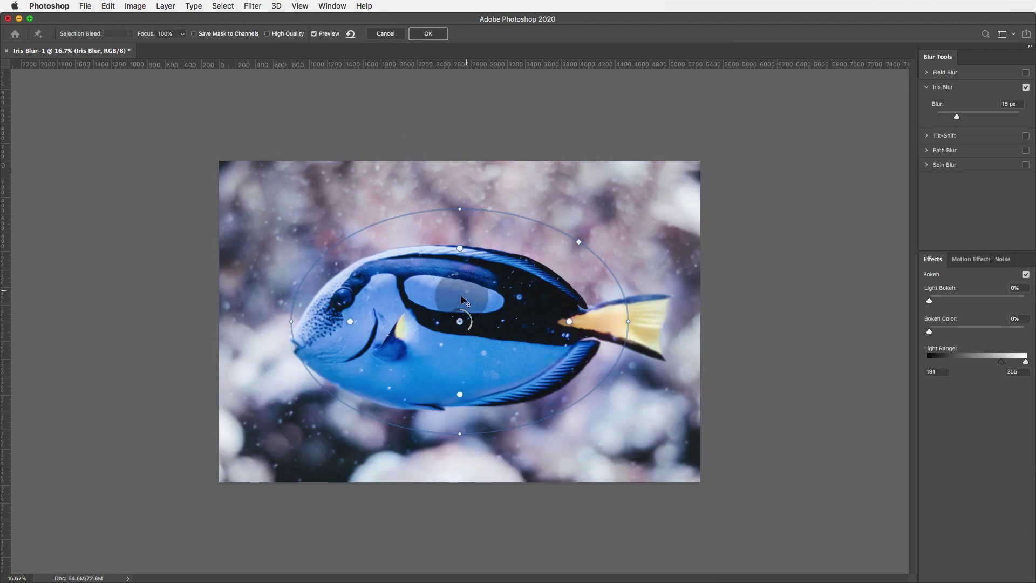
pyautogui.moveTo(461, 299); pyautogui.dragTo(450, 314)
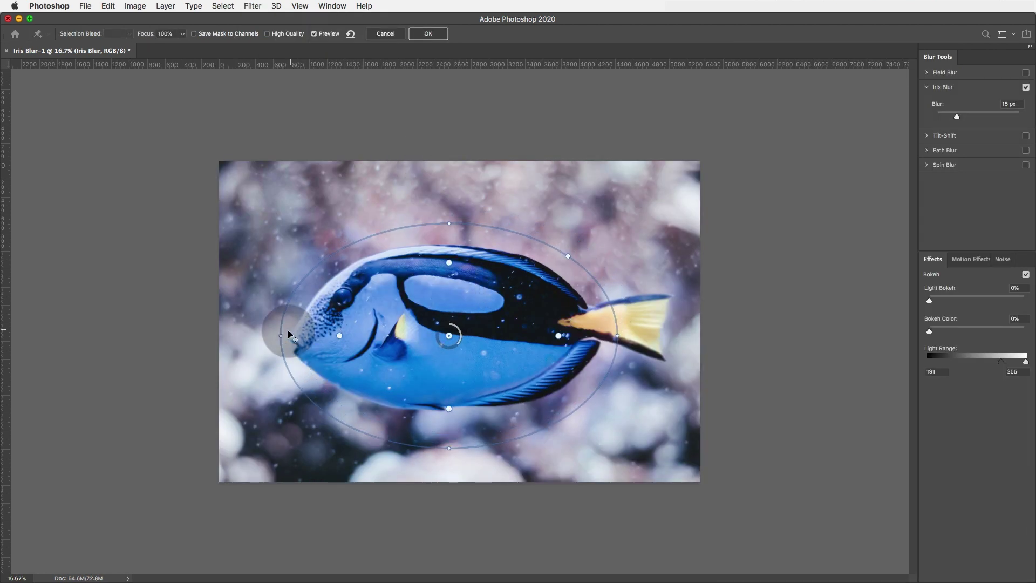
pyautogui.moveTo(280, 335); pyautogui.dragTo(295, 334)
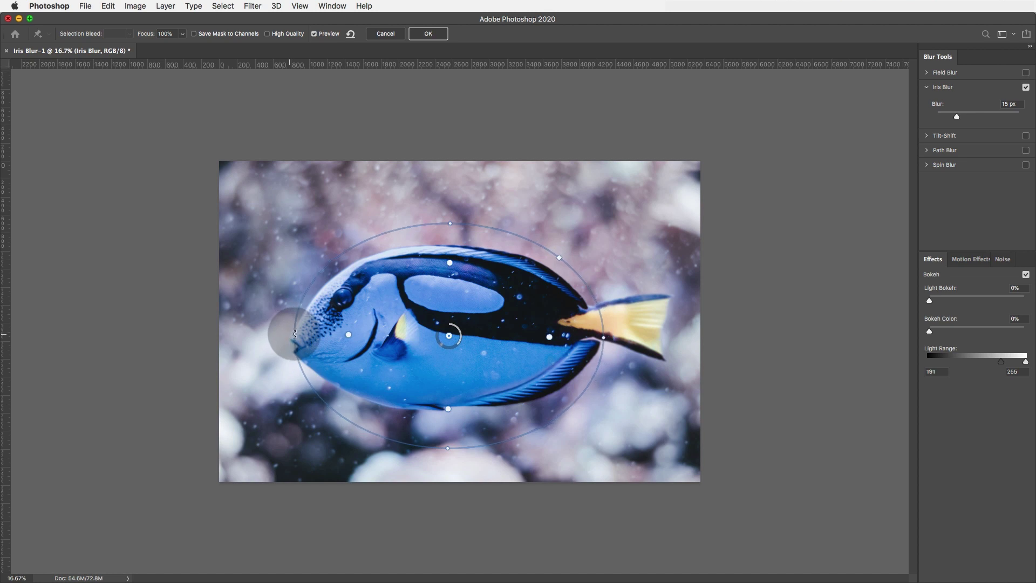
pyautogui.moveTo(449, 222); pyautogui.dragTo(449, 244)
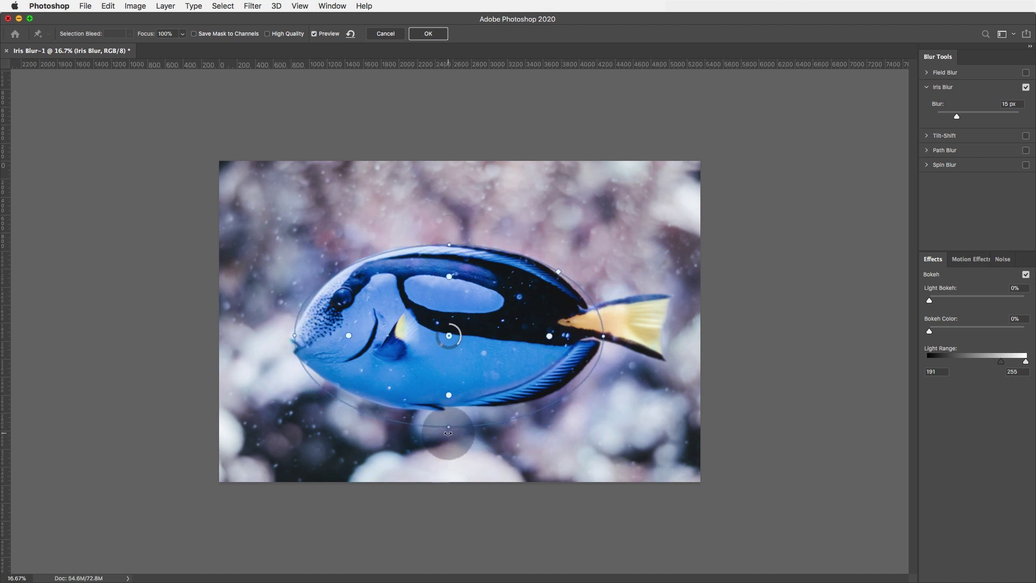
pyautogui.moveTo(447, 426); pyautogui.dragTo(447, 422)
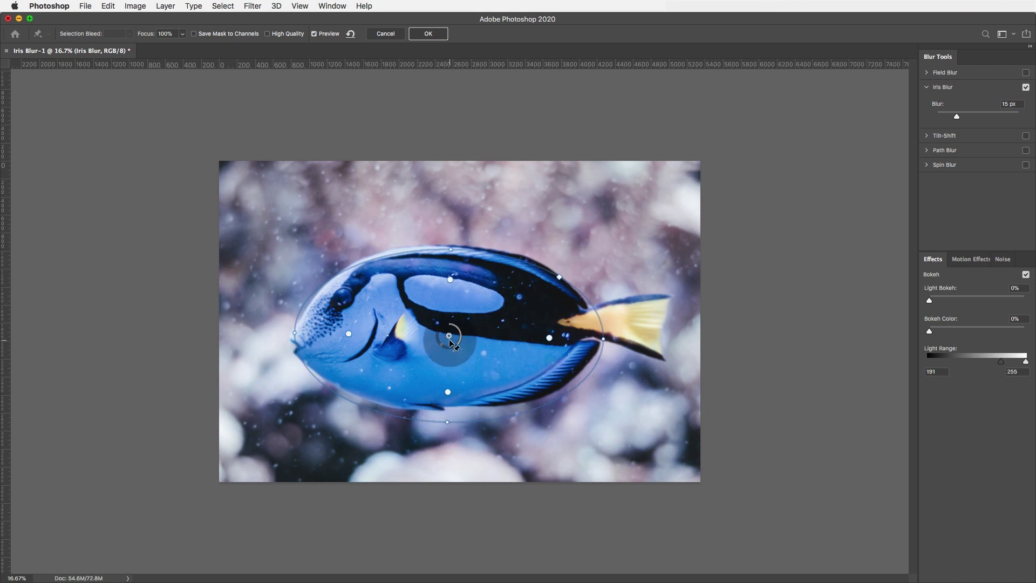
# Nudge the iris ellipse up over the fish, flatten it slightly, and raise the blur to 53 px.
pyautogui.moveTo(448, 337); pyautogui.dragTo(448, 332)
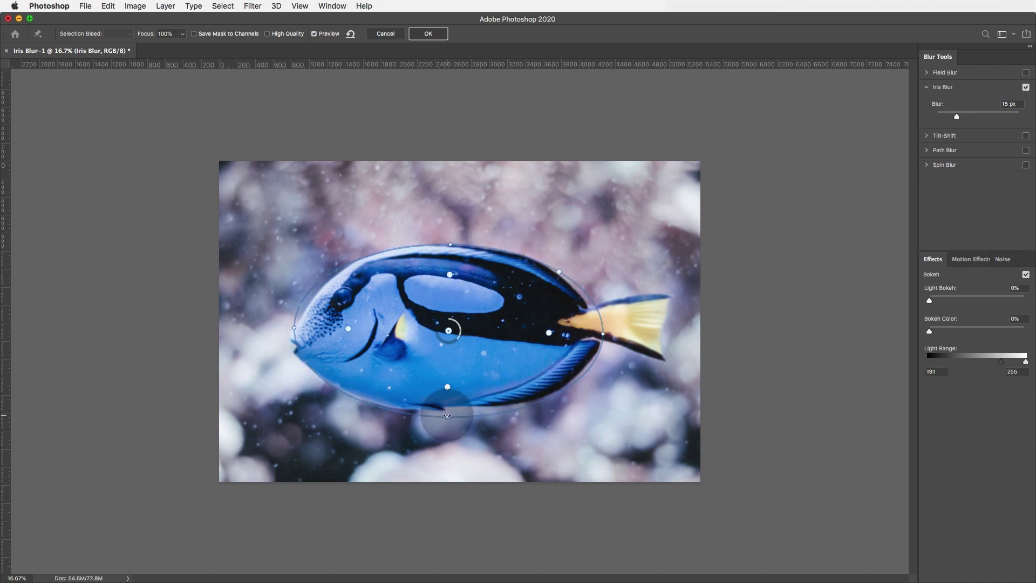
pyautogui.moveTo(446, 414); pyautogui.dragTo(447, 411)
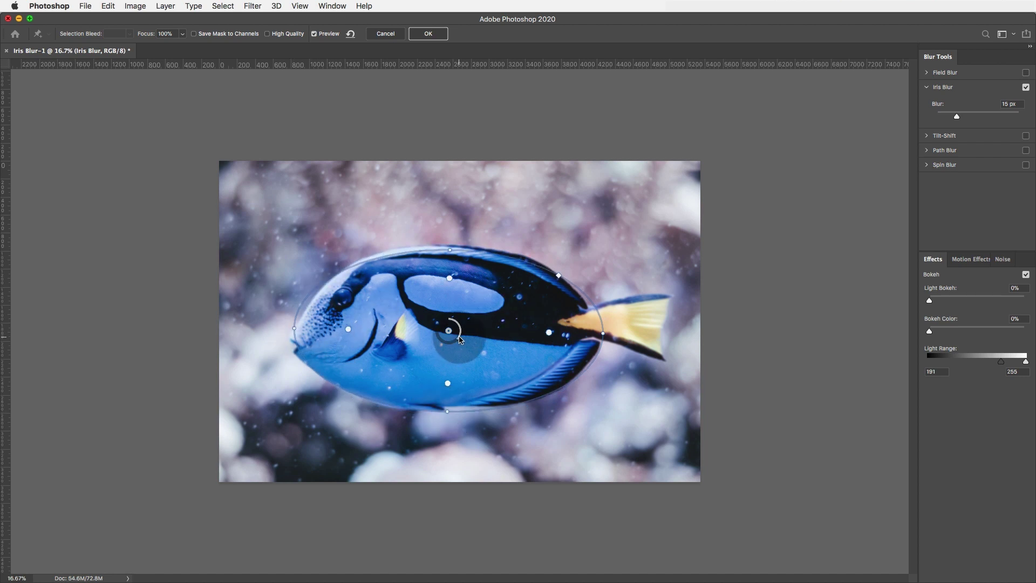
pyautogui.moveTo(458, 338); pyautogui.dragTo(437, 339)
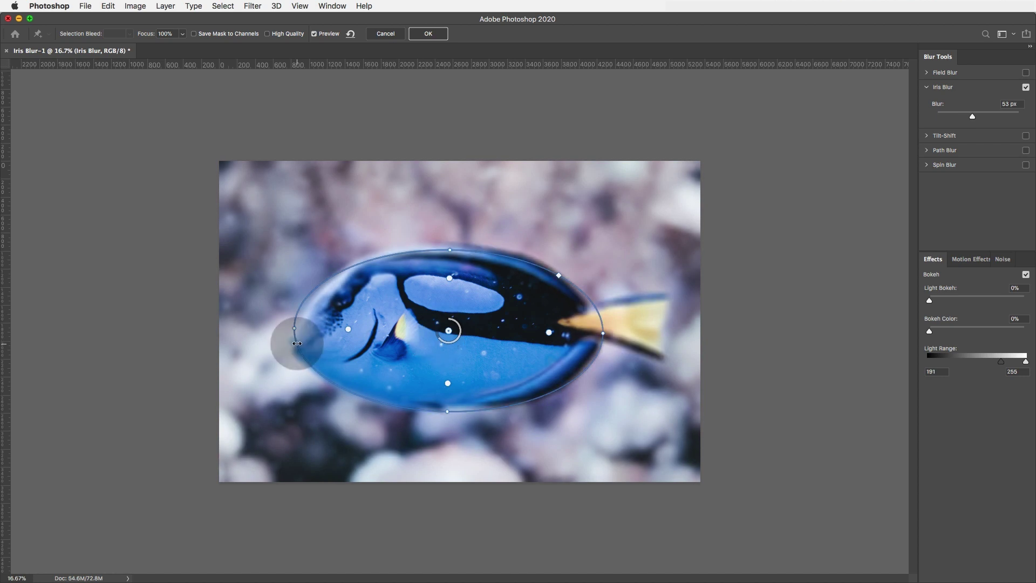
# Enlarge the iris ellipse and its sharp zone beyond the fish's body, and raise the blur to 96 px.
pyautogui.moveTo(294, 328); pyautogui.dragTo(272, 328)
pyautogui.moveTo(450, 249)
pyautogui.mouseDown()
pyautogui.moveTo(451, 238)
pyautogui.moveTo(451, 265)
pyautogui.moveTo(451, 248)
pyautogui.mouseUp()
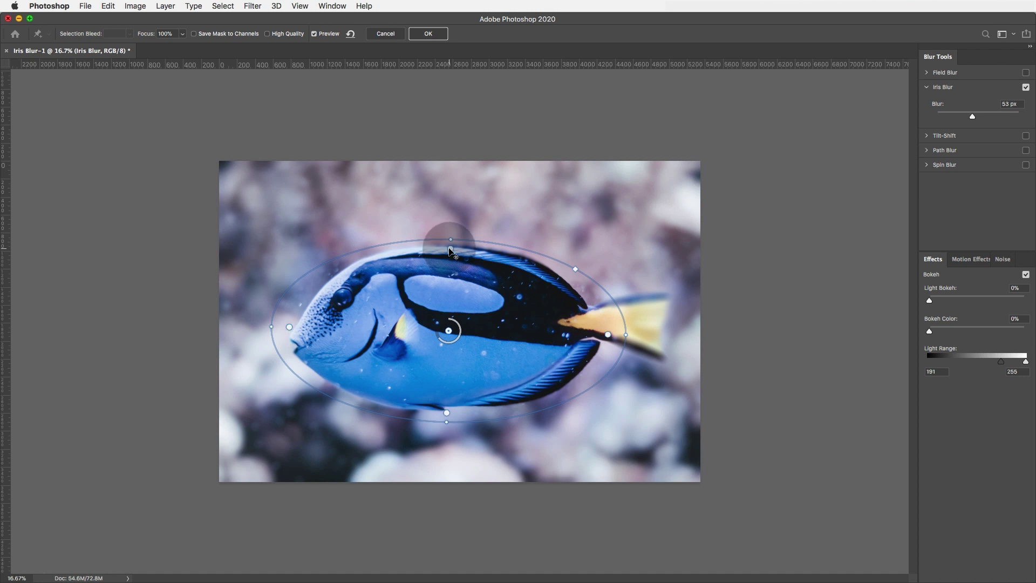
pyautogui.moveTo(436, 334); pyautogui.dragTo(451, 326)
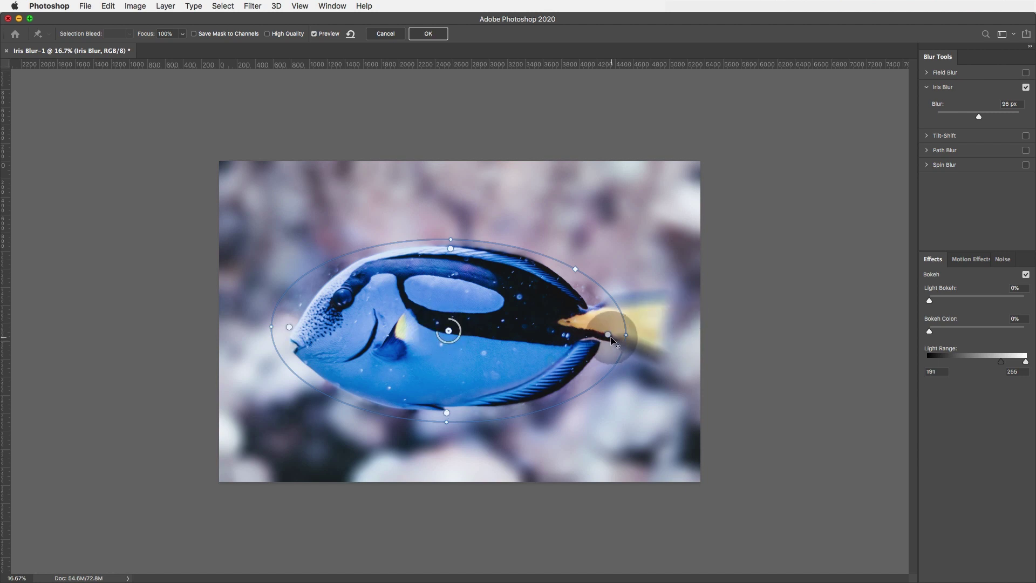
# Fine-tune the feather points around the fish's head and tail, and apply the Iris Blur.
pyautogui.moveTo(610, 337); pyautogui.dragTo(599, 334)
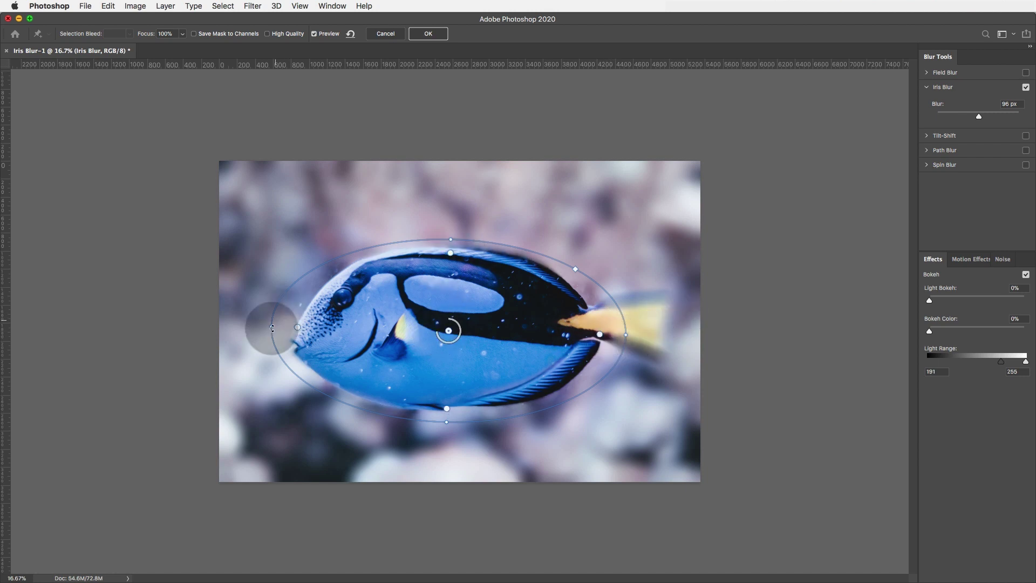
pyautogui.moveTo(297, 327); pyautogui.dragTo(293, 327)
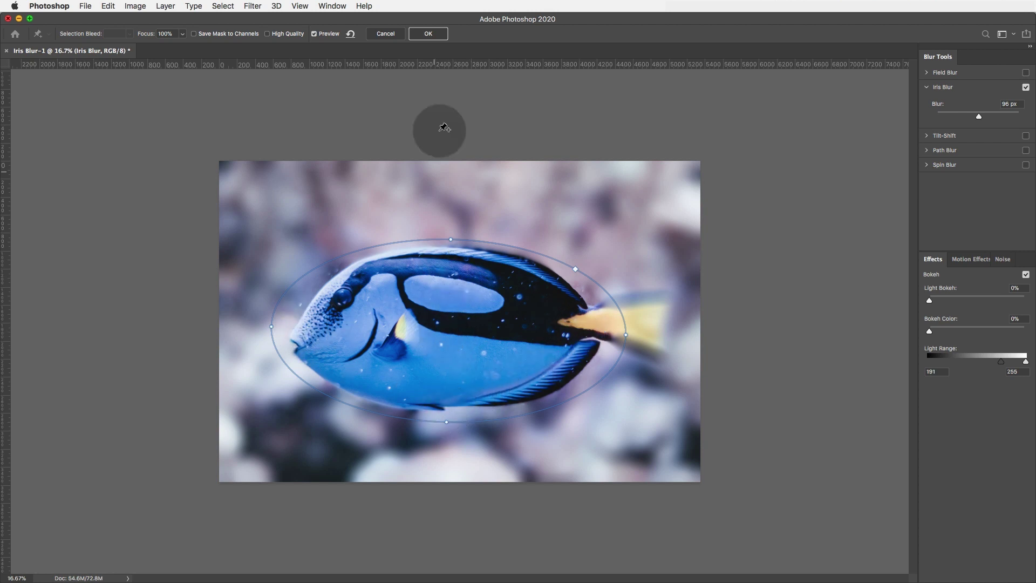
pyautogui.click(429, 34)
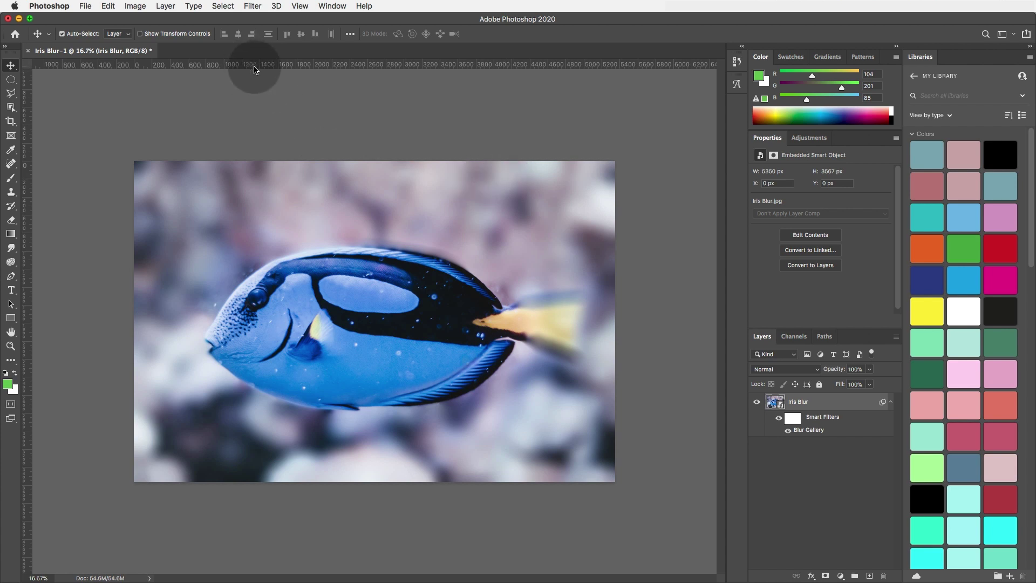
# Toggle the fish layer's smart filters off and on to compare the photo with and without the Iris Blur.
pyautogui.click(778, 418)
pyautogui.click(778, 407)
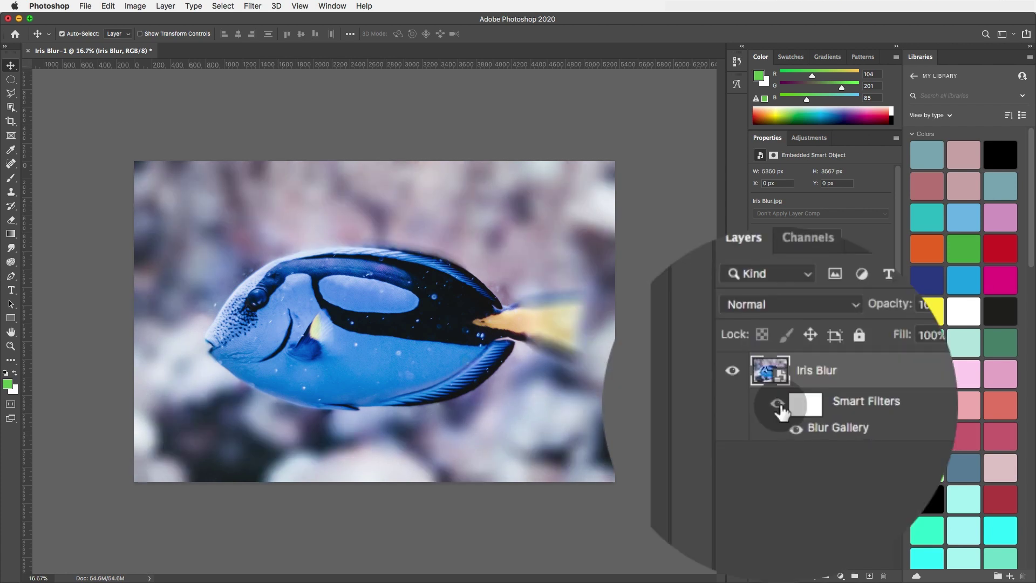
pyautogui.click(779, 406)
pyautogui.click(778, 406)
pyautogui.click(779, 405)
pyautogui.click(778, 406)
pyautogui.click(779, 408)
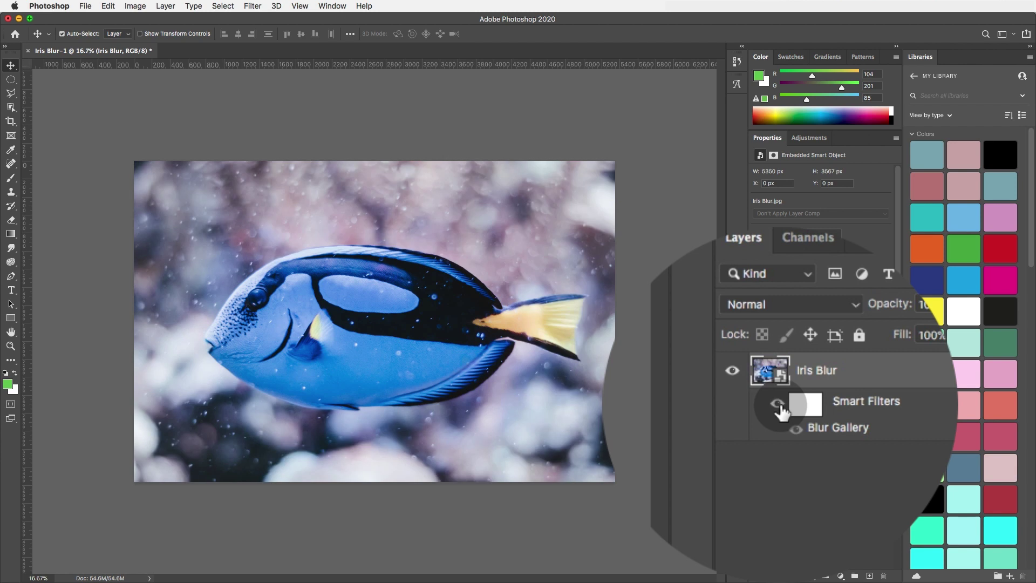
pyautogui.click(779, 407)
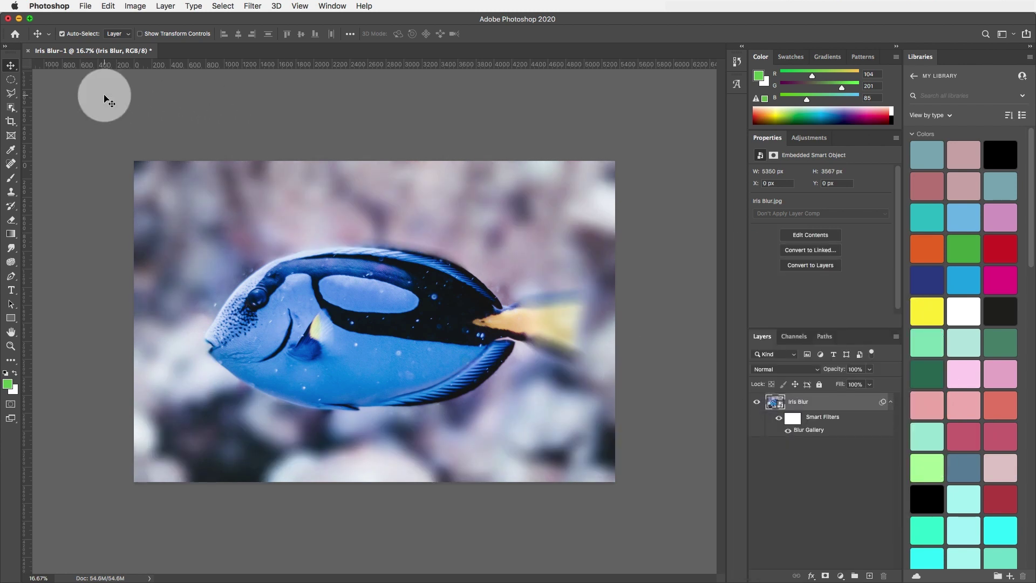
# Close the fish document without saving and open Motion Blur 3.psd from the 8. Filters folder.
pyautogui.click(28, 51)
pyautogui.click(476, 204)
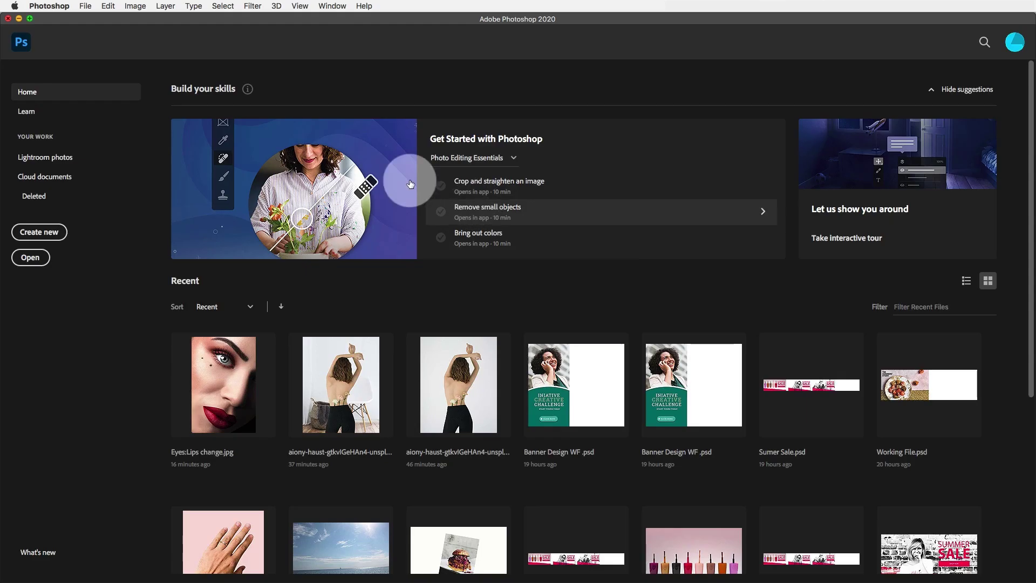
pyautogui.click(85, 7)
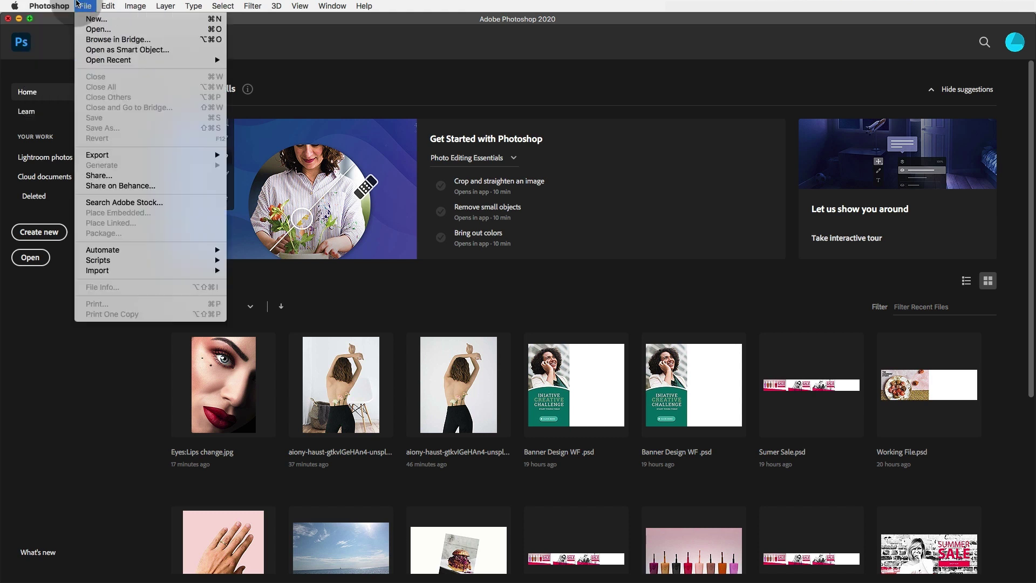
pyautogui.click(103, 30)
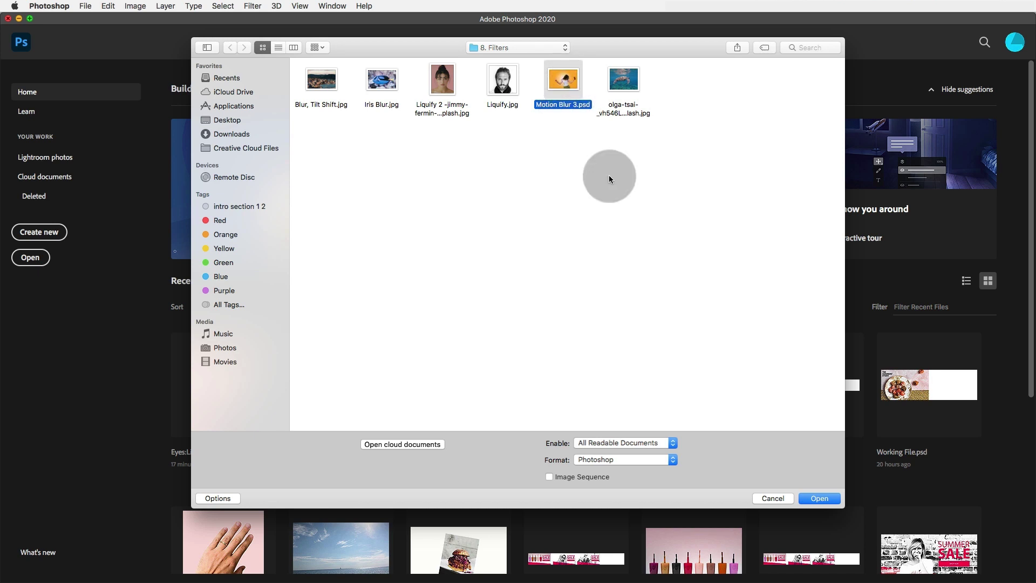
pyautogui.click(817, 496)
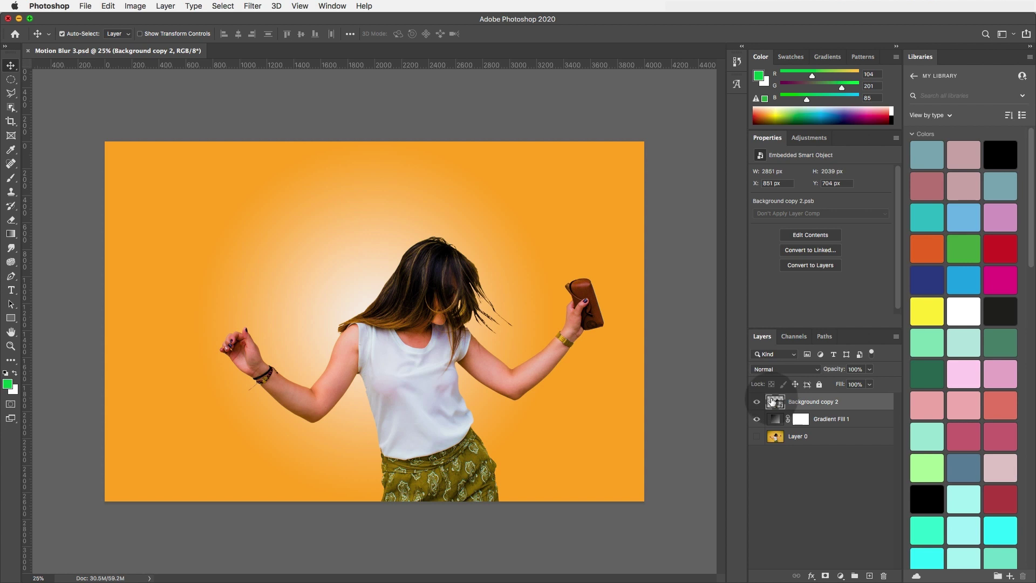
# Toggle the visibility of the cut-out woman's layer to examine it separately from the gradient background.
pyautogui.click(756, 402)
pyautogui.click(757, 404)
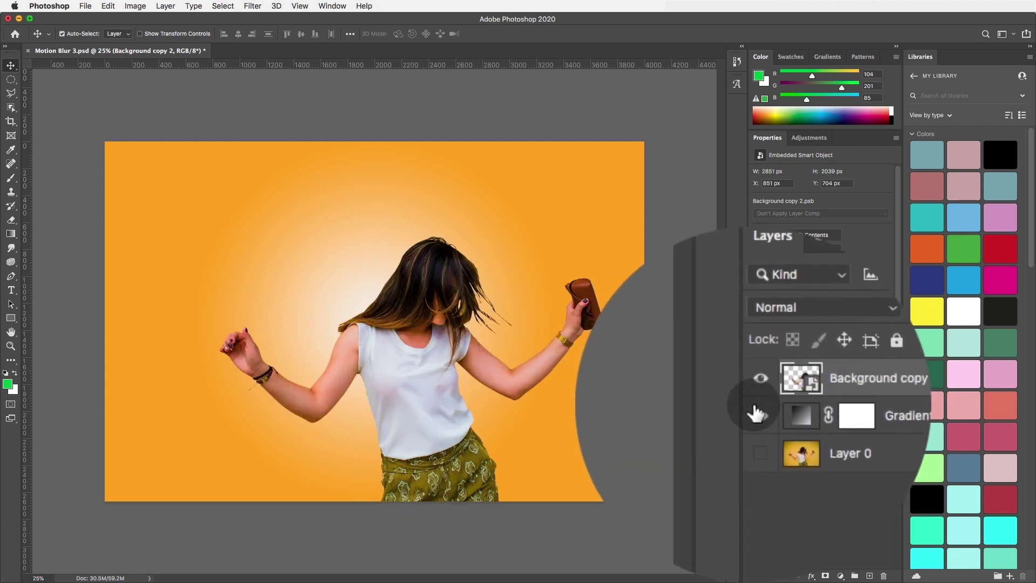
pyautogui.click(754, 409)
pyautogui.click(756, 409)
pyautogui.click(757, 401)
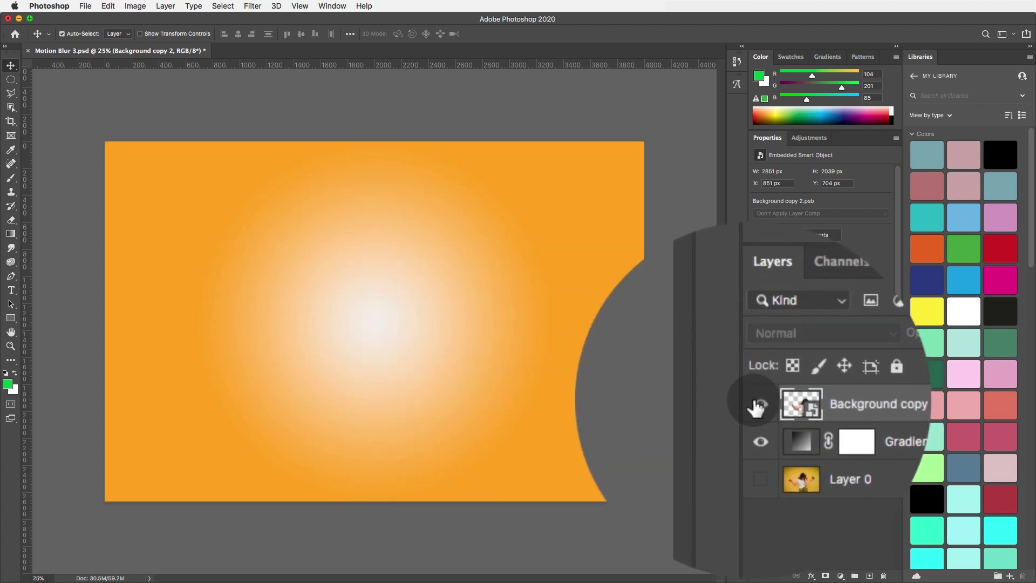
pyautogui.click(757, 401)
# Reposition the cut-out woman on the orange background at about X 959 px, Y 649 px.
pyautogui.moveTo(402, 306); pyautogui.dragTo(372, 304)
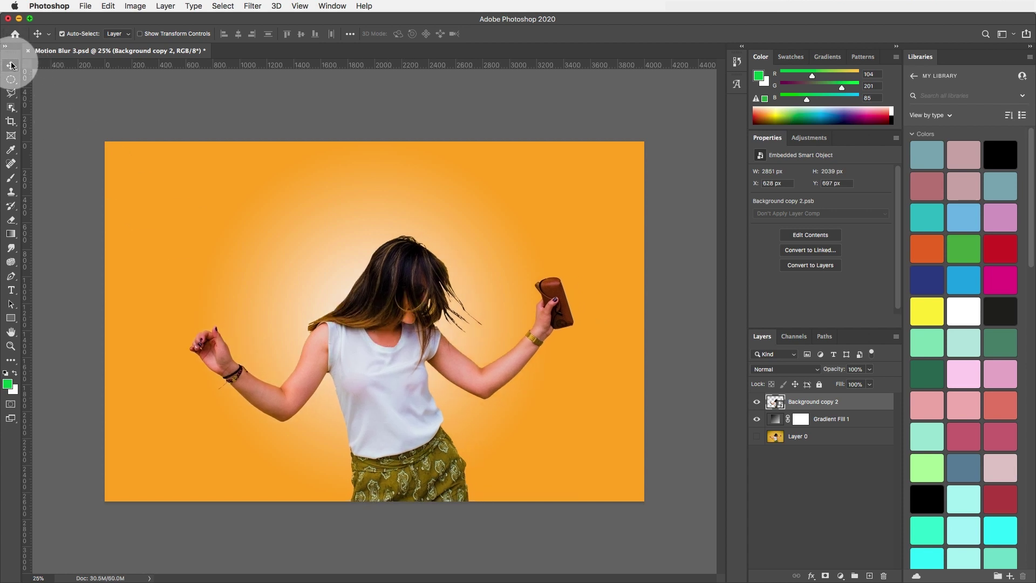
pyautogui.moveTo(404, 395); pyautogui.dragTo(423, 383)
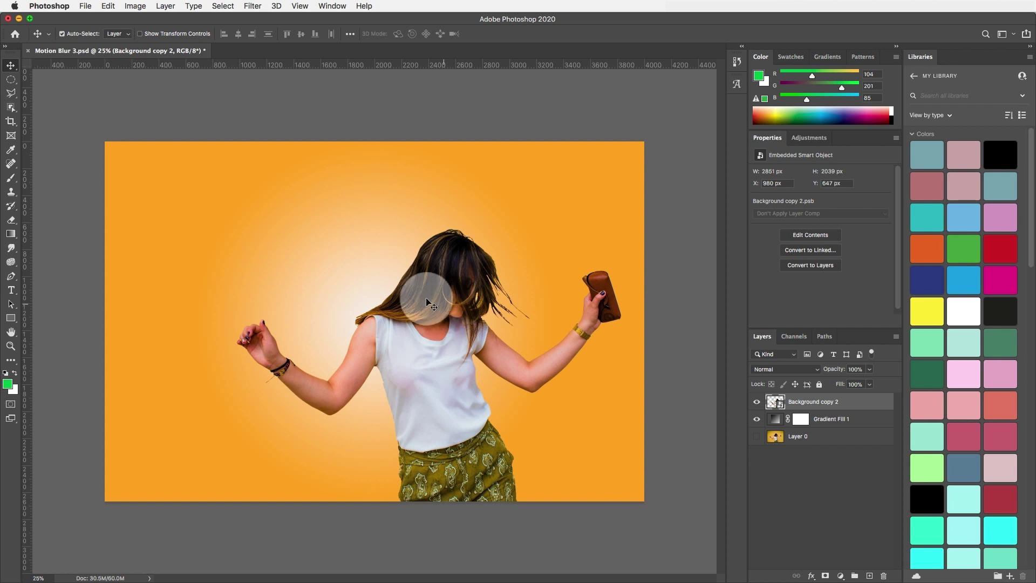
pyautogui.moveTo(428, 338)
pyautogui.mouseDown()
pyautogui.moveTo(431, 325)
pyautogui.moveTo(425, 338)
pyautogui.mouseUp()
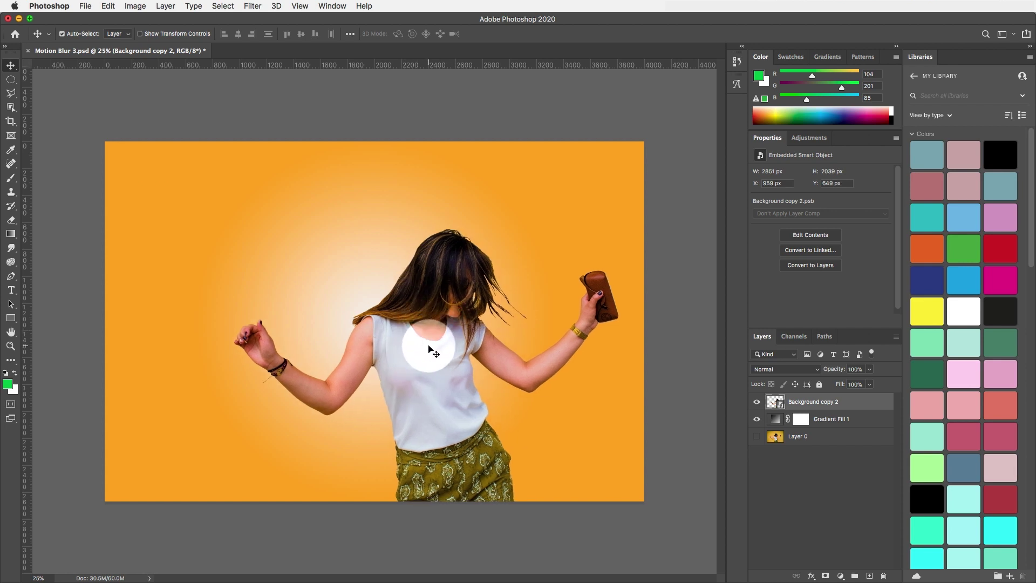
# Duplicate the woman and place the copy beneath the original layer, offset to her left at about X 676 px, Y 643 px.
pyautogui.press('alt')
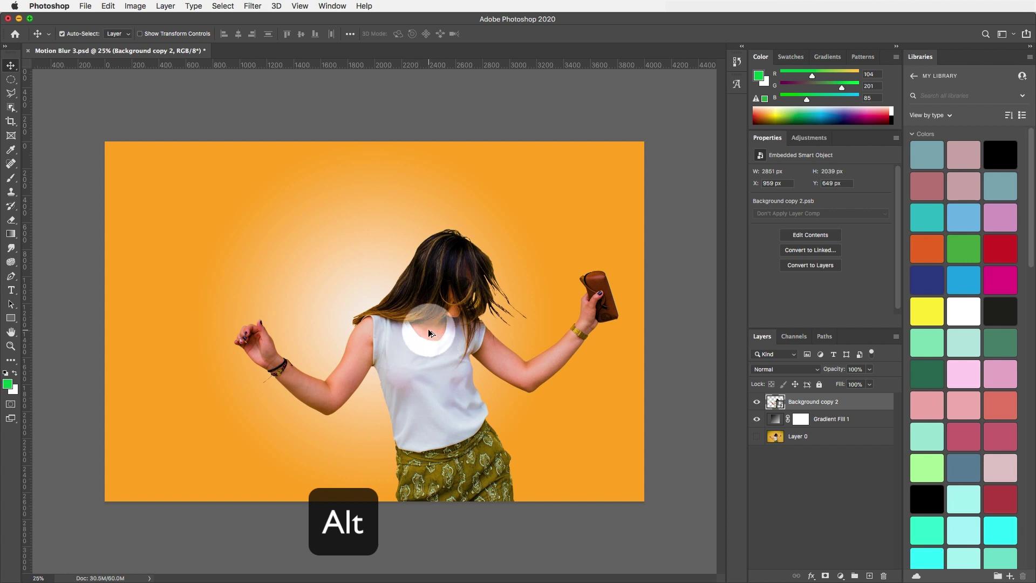
pyautogui.moveTo(432, 334); pyautogui.dragTo(372, 333)
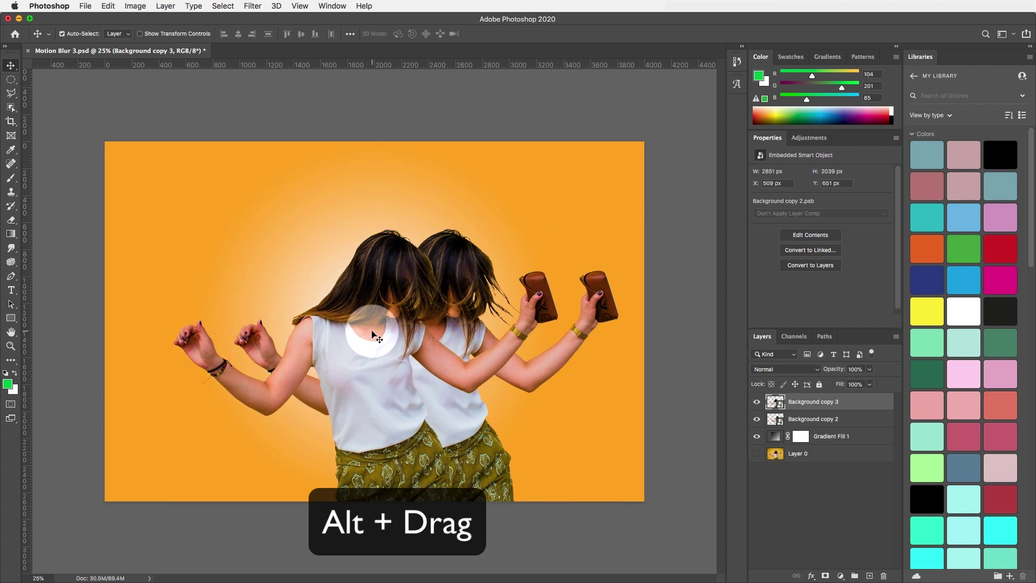
pyautogui.moveTo(370, 331)
pyautogui.mouseDown()
pyautogui.moveTo(330, 342)
pyautogui.moveTo(365, 342)
pyautogui.moveTo(353, 335)
pyautogui.mouseUp()
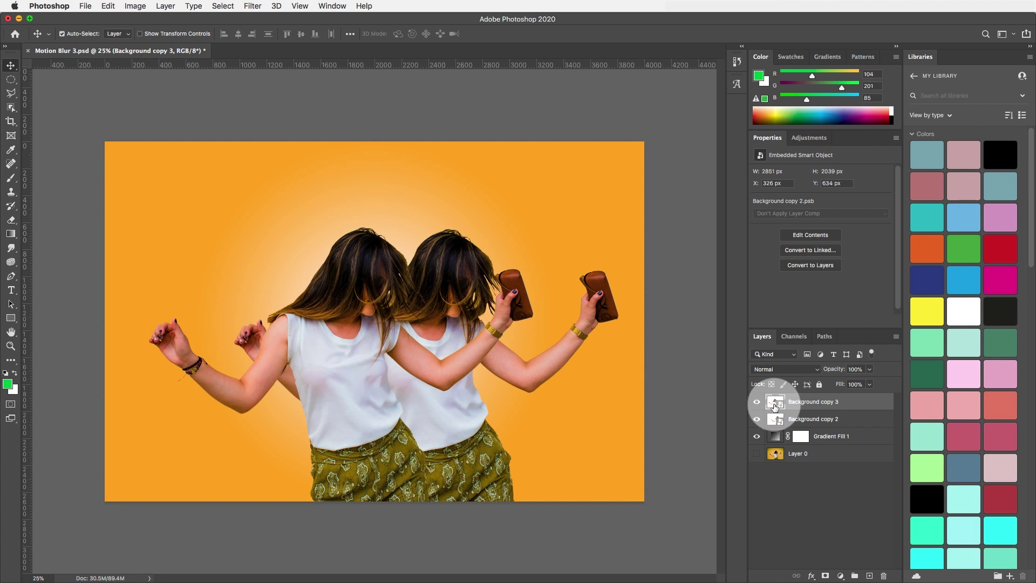
pyautogui.moveTo(775, 407); pyautogui.dragTo(795, 426)
pyautogui.moveTo(356, 287); pyautogui.dragTo(403, 287)
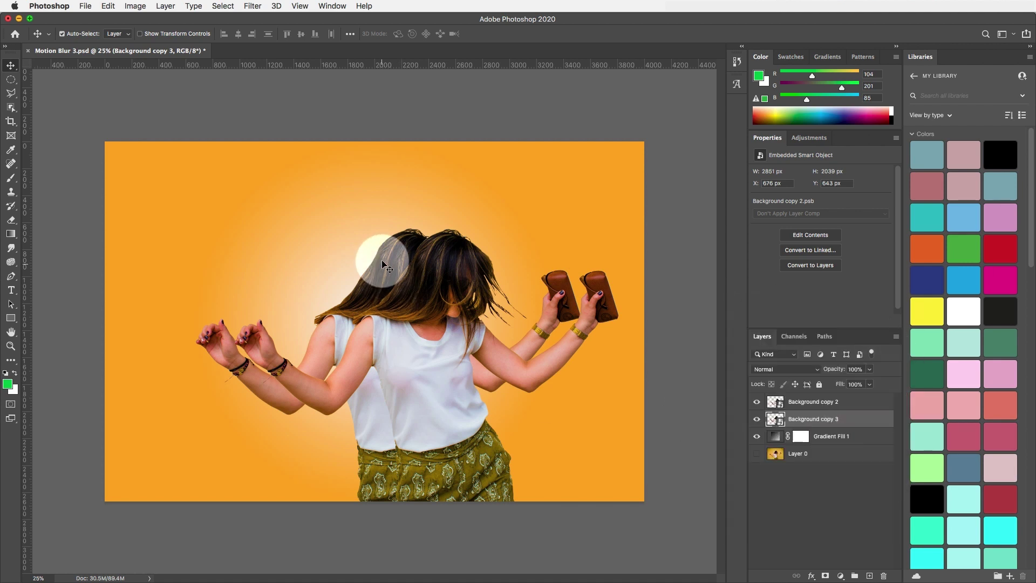
# Apply a Motion Blur at a 36° angle to the rear copy of the woman, shortening the blur distance.
pyautogui.click(254, 6)
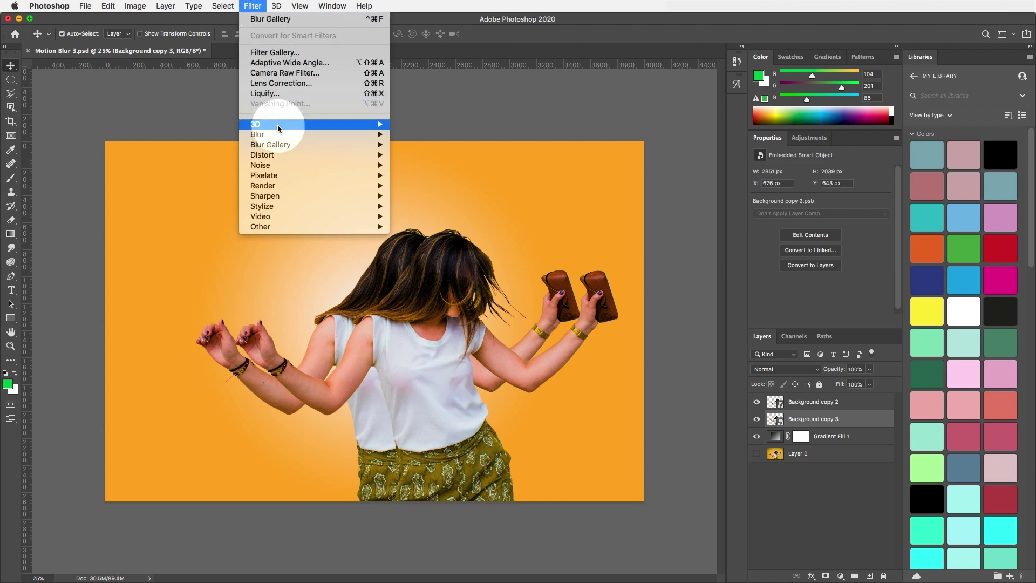
pyautogui.moveTo(279, 138)
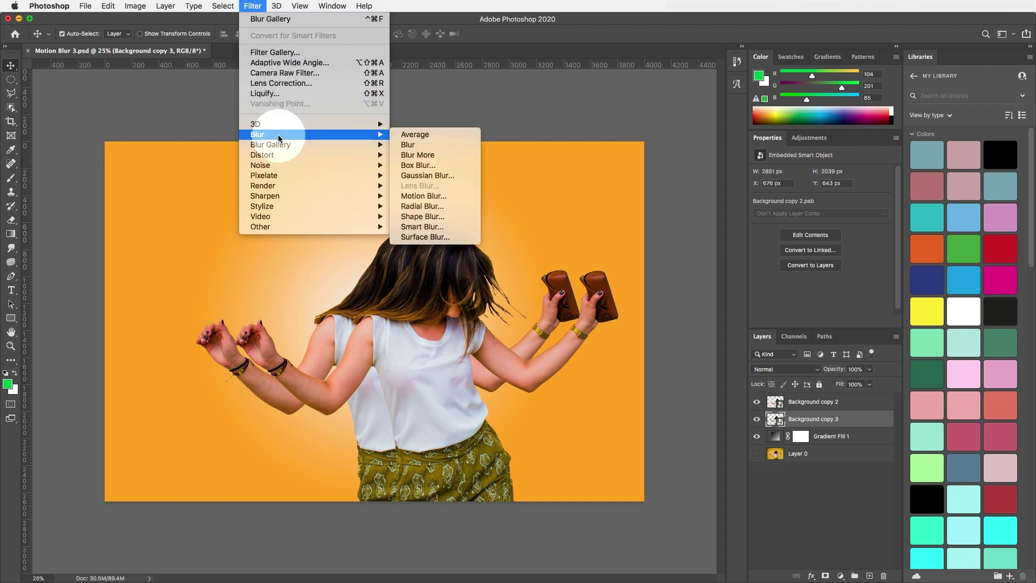
pyautogui.click(441, 196)
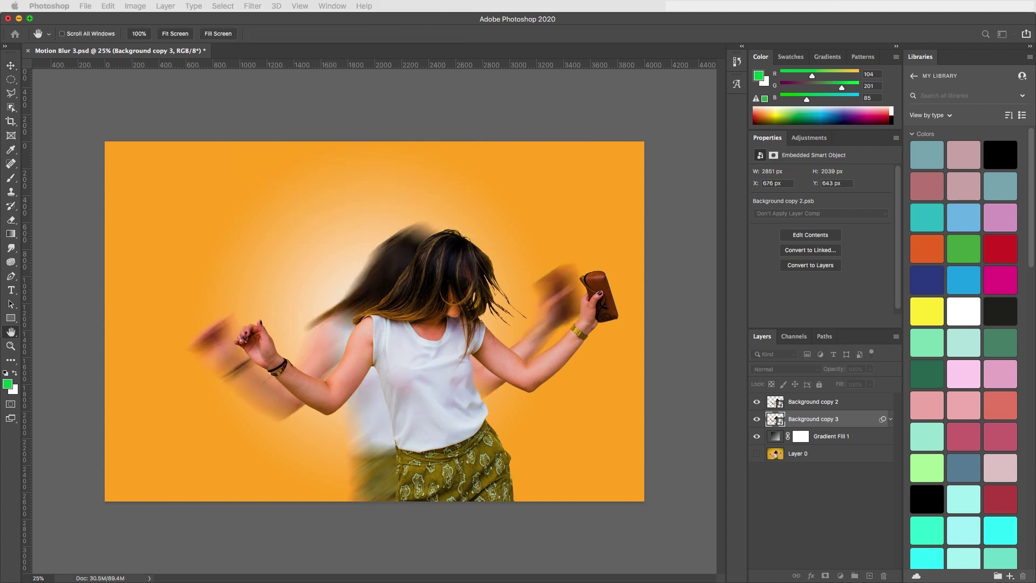
pyautogui.moveTo(347, 51); pyautogui.dragTo(282, 54)
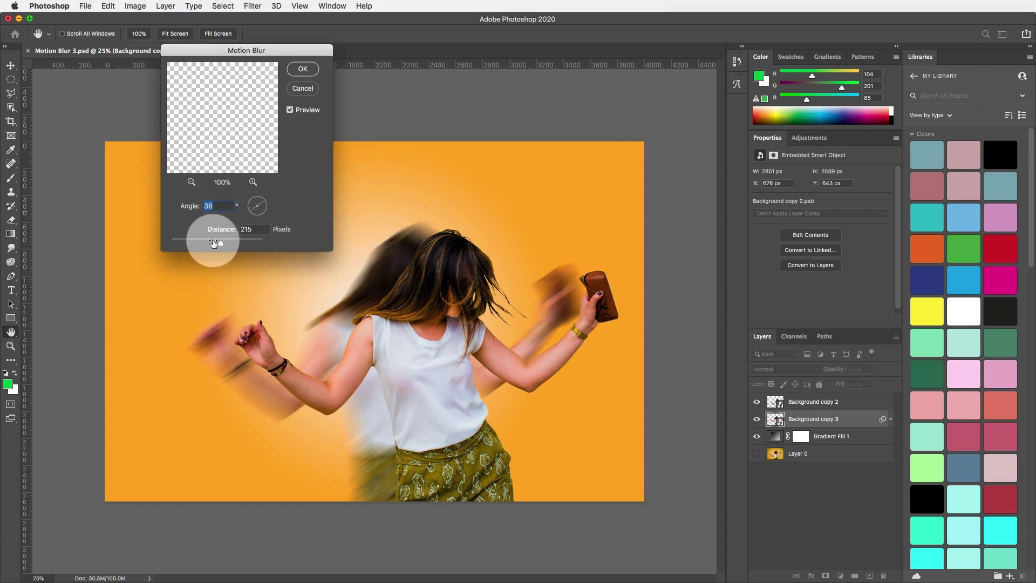
pyautogui.click(219, 244)
pyautogui.moveTo(219, 244)
pyautogui.mouseDown()
pyautogui.moveTo(252, 242)
pyautogui.moveTo(177, 241)
pyautogui.moveTo(232, 241)
pyautogui.moveTo(216, 241)
pyautogui.mouseUp()
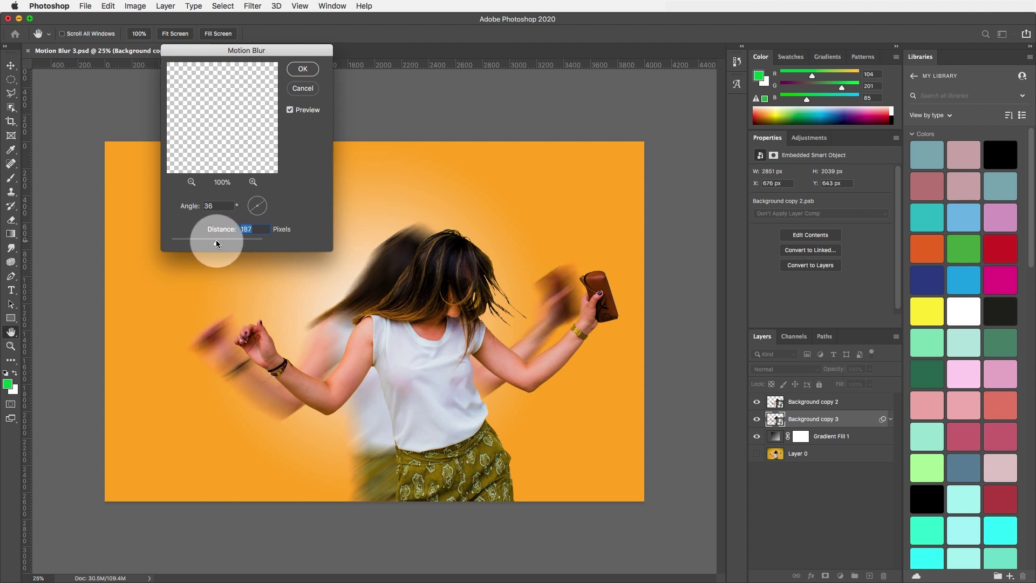
pyautogui.click(309, 72)
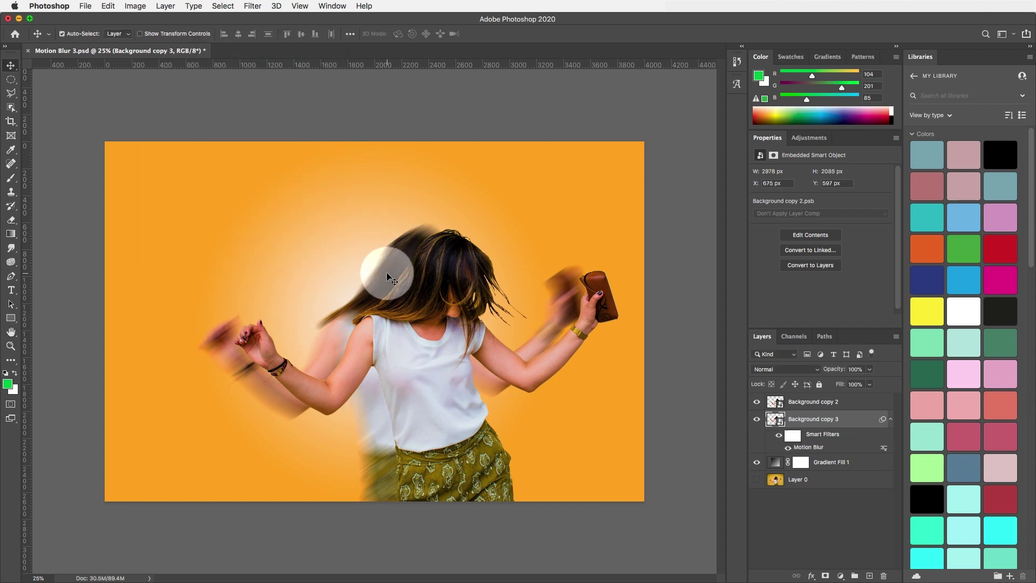
# Raise the rear copy's Motion Blur distance to 269 pixels and position it behind the woman at about X 827 px, Y 547 px.
pyautogui.moveTo(386, 272); pyautogui.dragTo(452, 235)
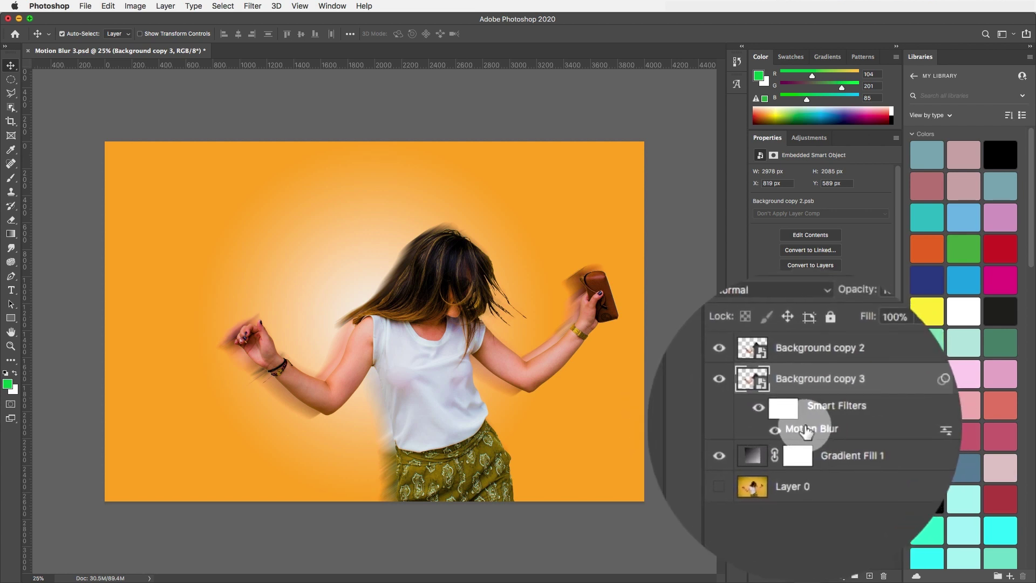
pyautogui.doubleClick(823, 447)
pyautogui.moveTo(212, 243)
pyautogui.mouseDown()
pyautogui.moveTo(238, 239)
pyautogui.moveTo(228, 242)
pyautogui.mouseUp()
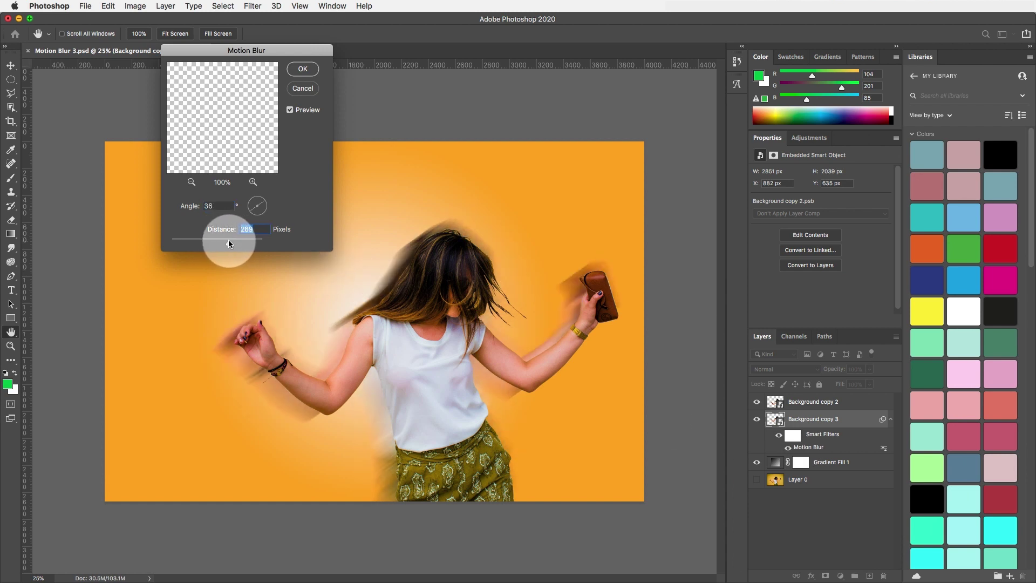
pyautogui.click(302, 69)
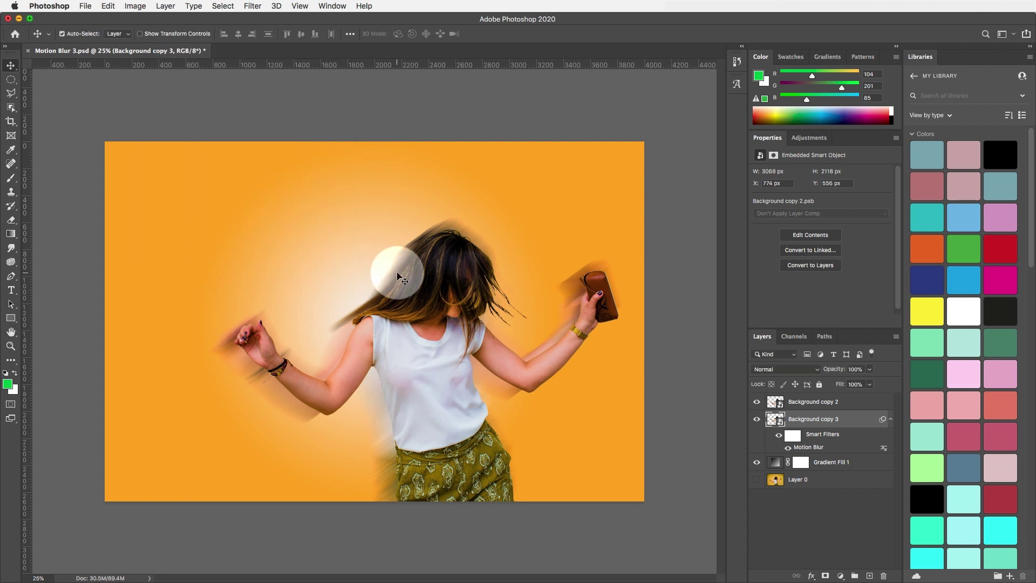
pyautogui.moveTo(397, 273); pyautogui.dragTo(400, 271)
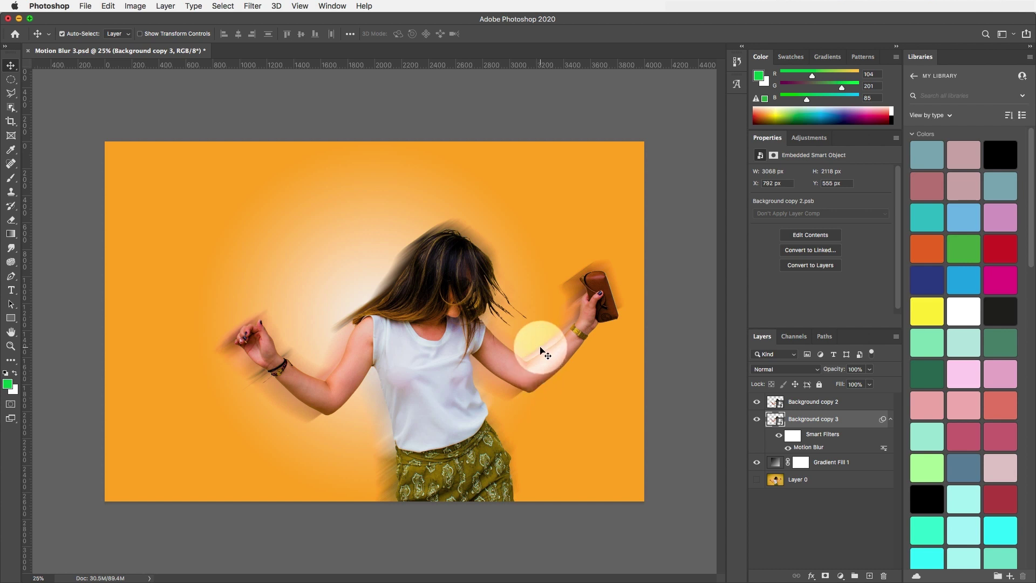
pyautogui.moveTo(345, 346); pyautogui.dragTo(342, 343)
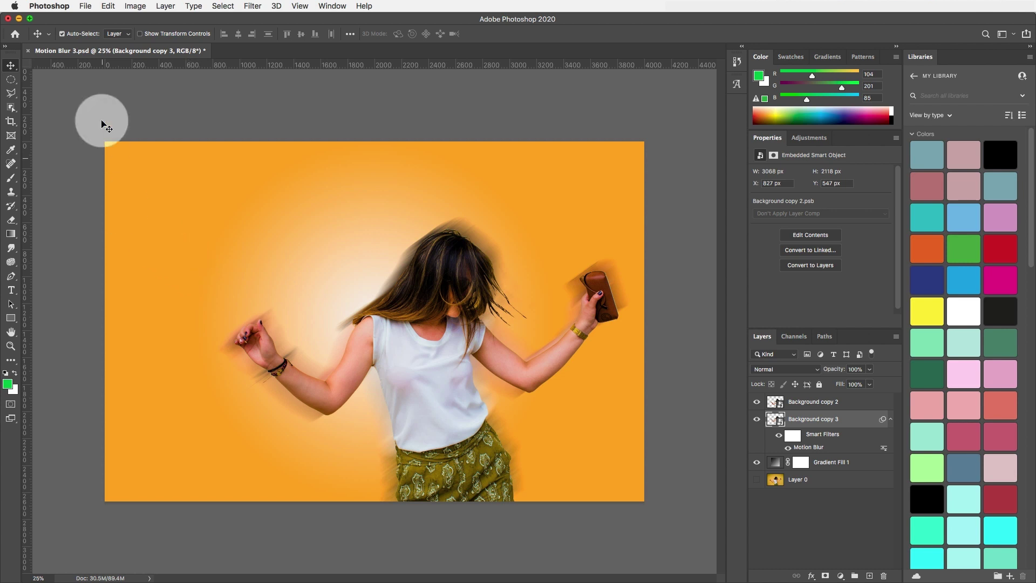
# Close Motion Blur 3.psd without saving the changes.
pyautogui.click(29, 51)
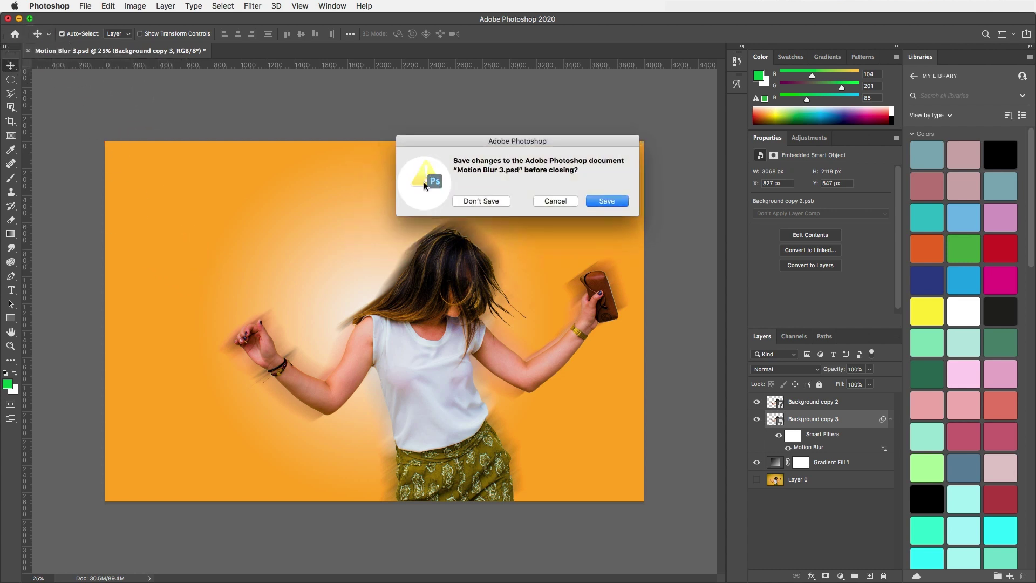
pyautogui.click(482, 200)
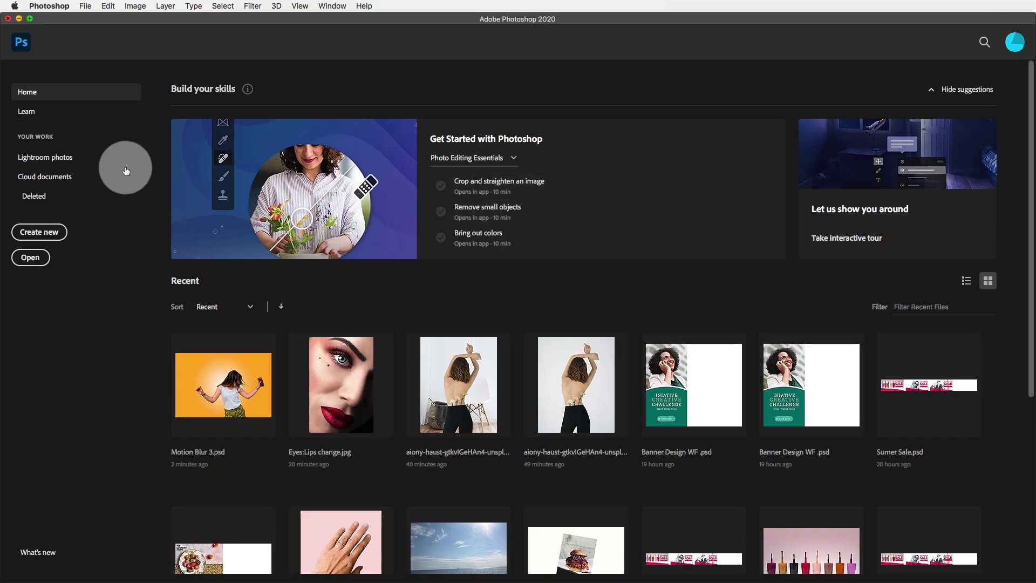